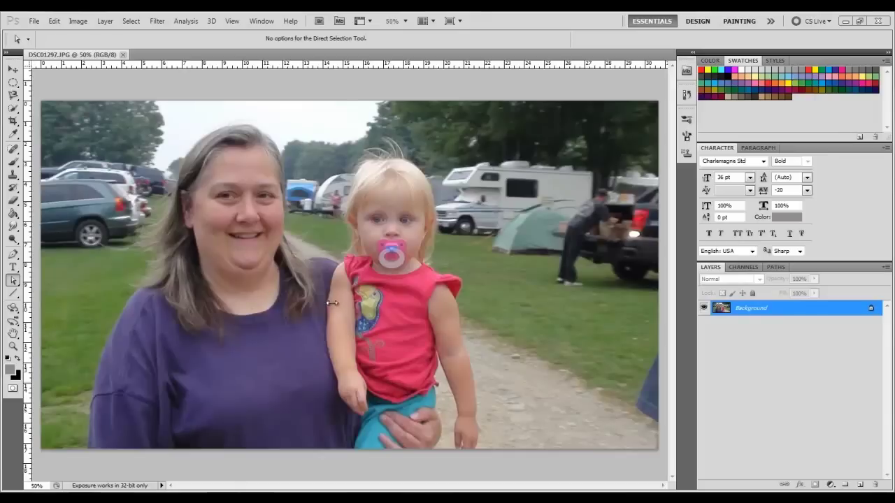
Show the Animation (Frames) panel from the Window menu.
{"action": "left_click", "coordinate": [266, 22]}
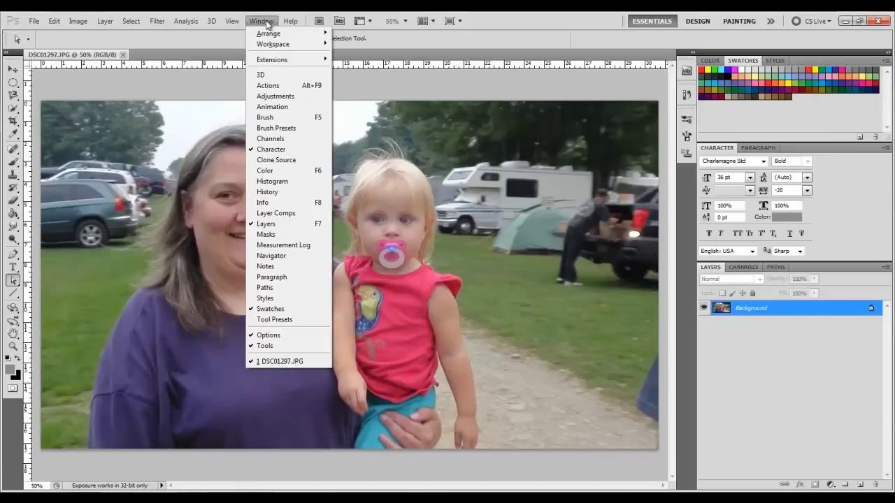
{"action": "left_click", "coordinate": [272, 107]}
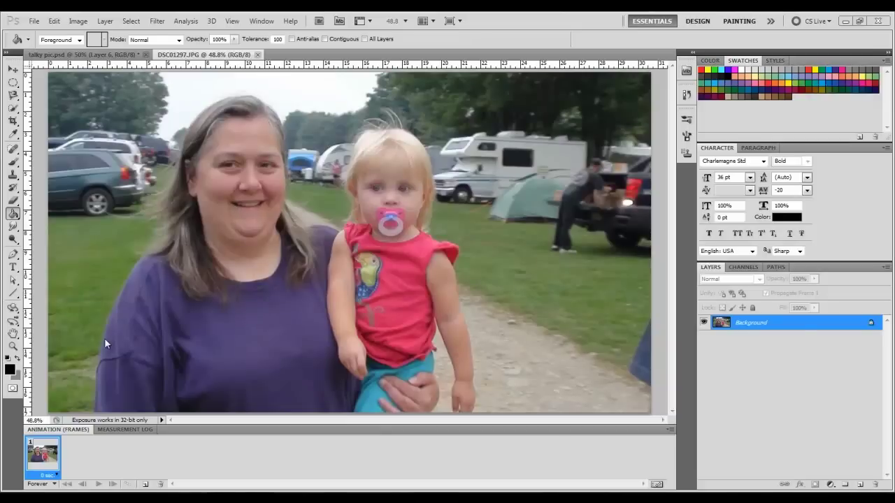
Zoom in, trace the woman's mouth and chin with the Pen tool, and make it a selection.
{"action": "left_click", "coordinate": [18, 359]}
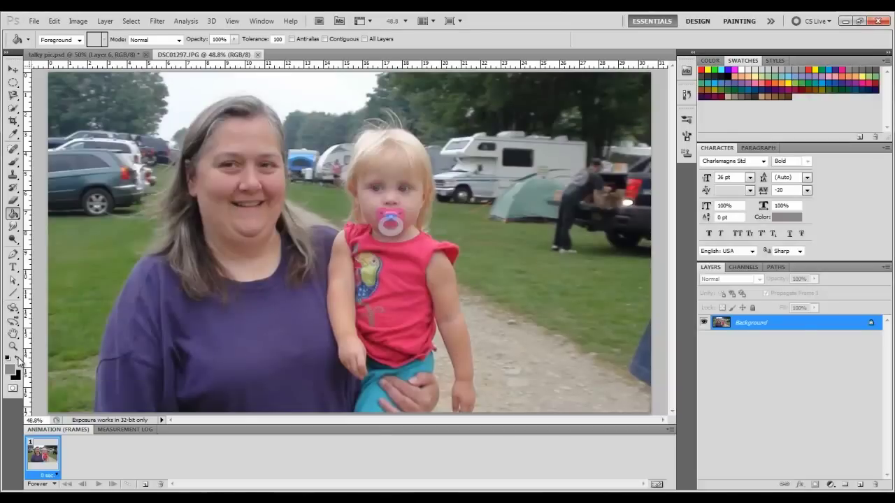
{"action": "scroll", "coordinate": [256, 232], "scroll_direction": "up", "scroll_amount": 1}
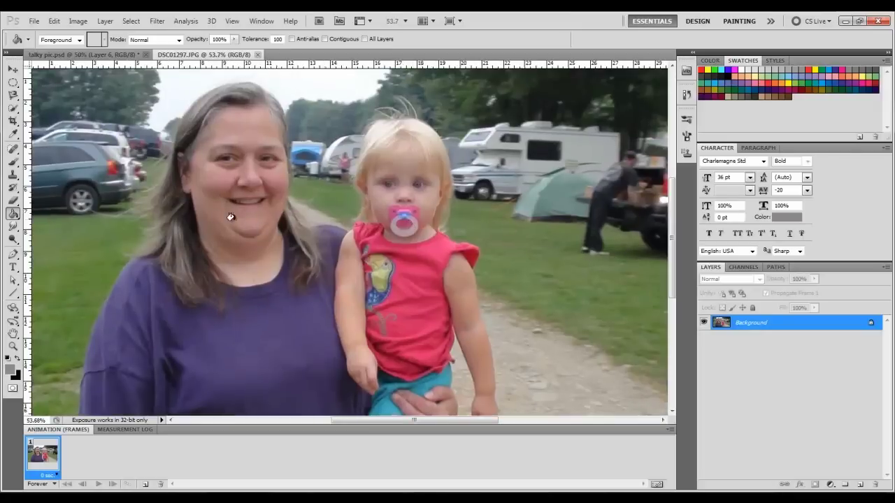
{"action": "scroll", "coordinate": [285, 248], "scroll_direction": "up", "scroll_amount": 5}
{"action": "scroll", "coordinate": [285, 248], "scroll_direction": "up", "scroll_amount": 2}
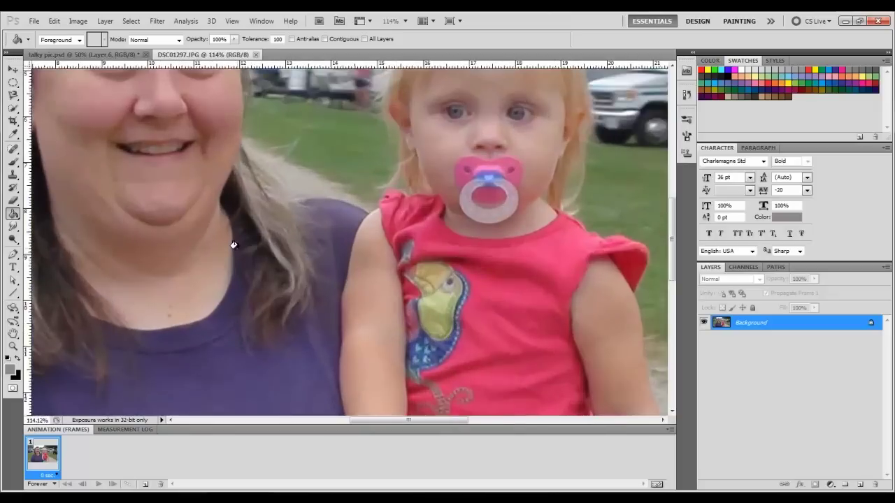
{"action": "left_click", "coordinate": [13, 255]}
{"action": "left_click", "coordinate": [108, 143]}
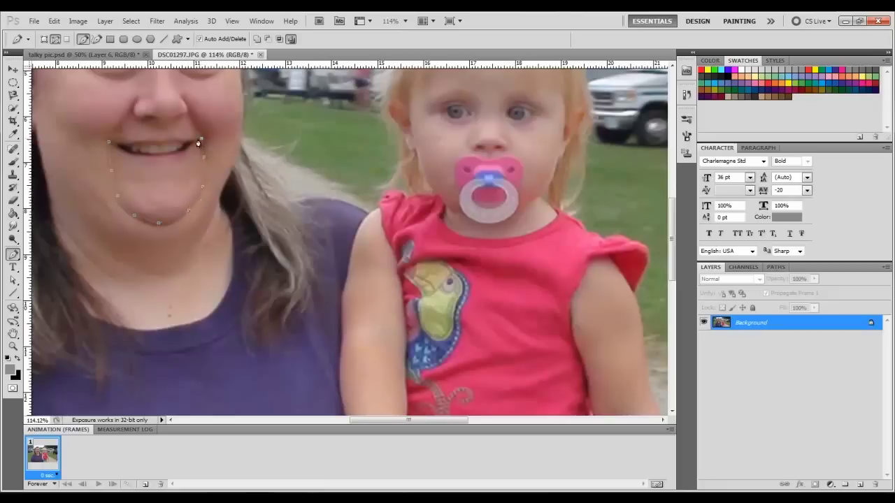
{"action": "left_click", "coordinate": [136, 152]}
{"action": "left_click", "coordinate": [108, 145]}
{"action": "right_click", "coordinate": [140, 194]}
{"action": "left_click", "coordinate": [165, 245]}
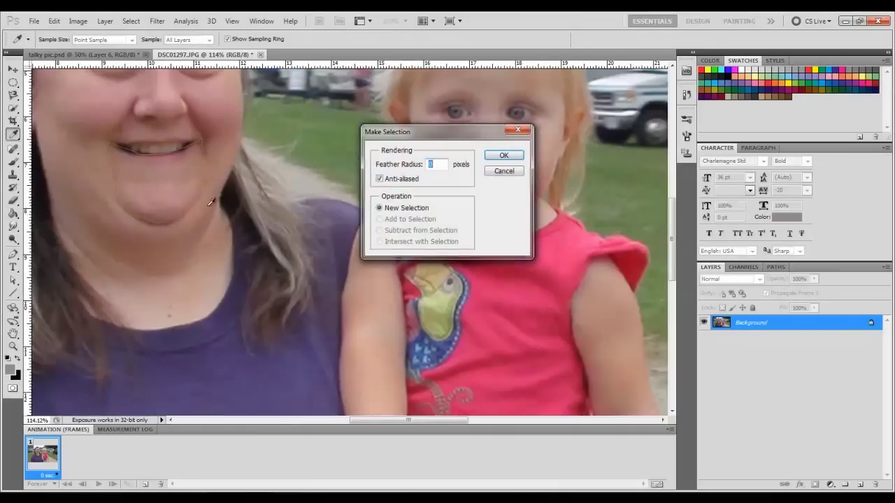
{"action": "left_click", "coordinate": [503, 156]}
Copy the mouth selection onto a new Layer 1, then hide Layer 1 to check it.
{"action": "left_click", "coordinate": [105, 21]}
{"action": "mouse_move", "coordinate": [178, 35]}
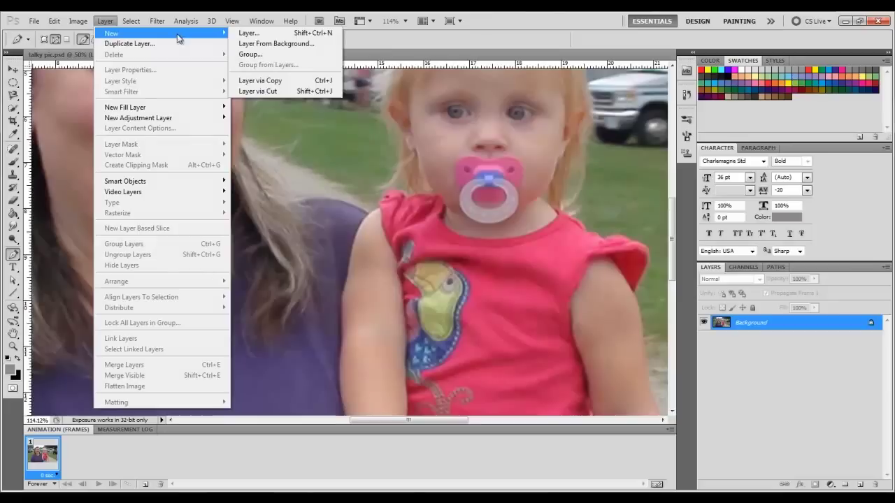
{"action": "left_click", "coordinate": [307, 81]}
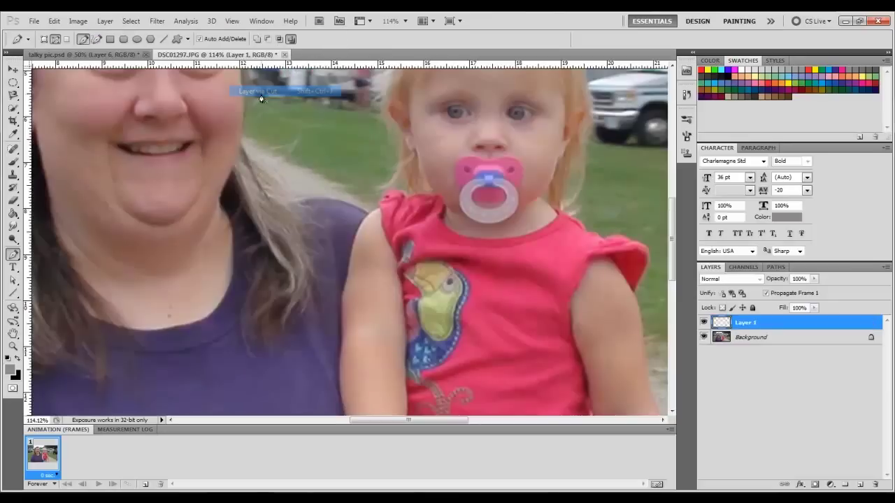
{"action": "left_click", "coordinate": [704, 322]}
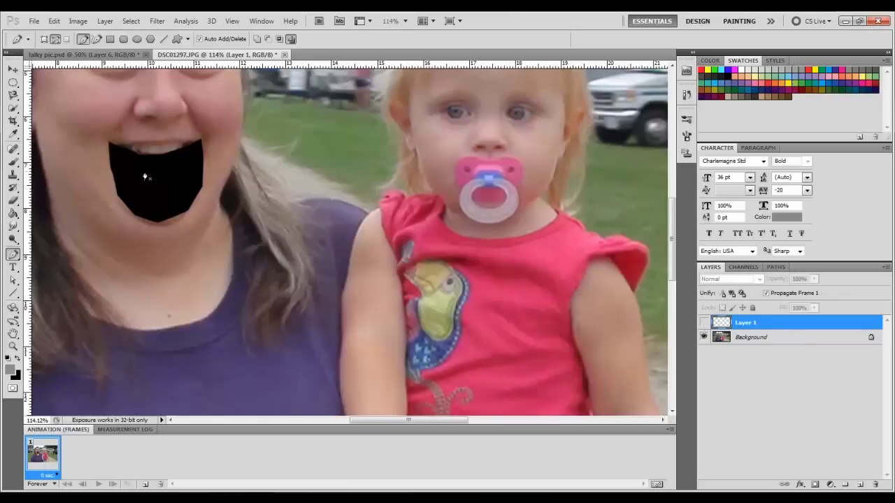
Show Layer 1 again and convert the Background into an editable Layer 0.
{"action": "left_click", "coordinate": [704, 322]}
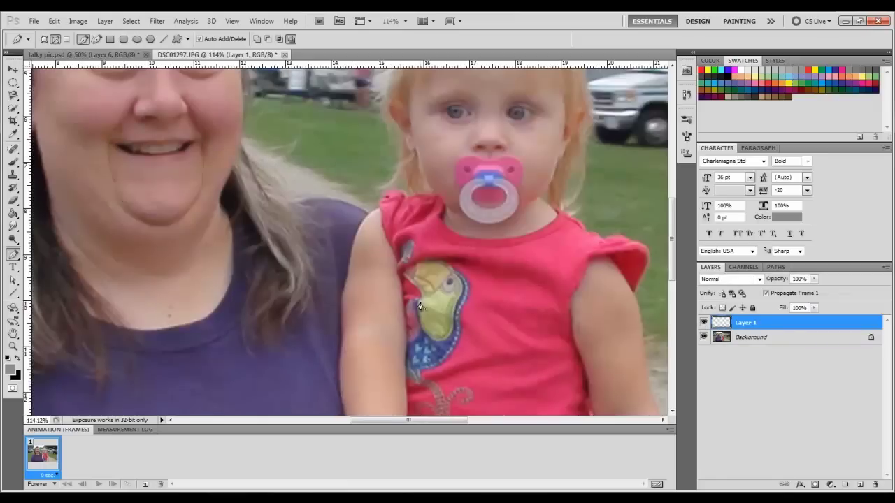
{"action": "left_click_drag", "start_coordinate": [349, 196], "coordinate": [280, 311]}
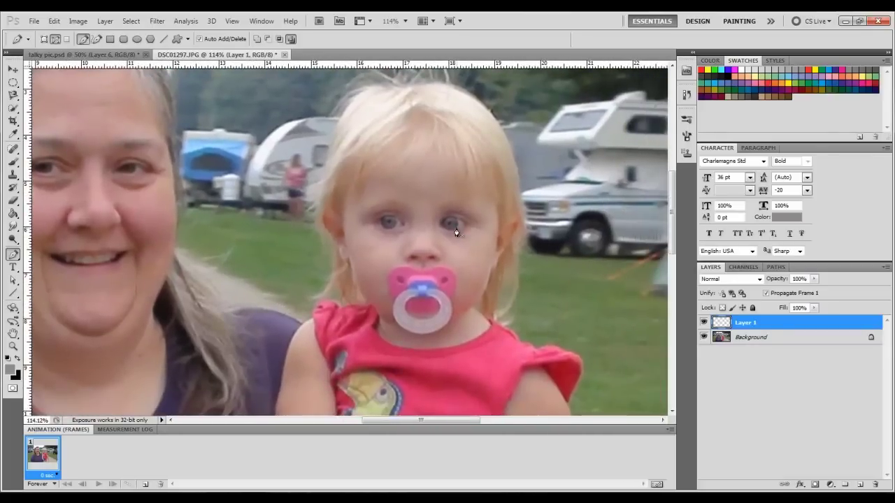
{"action": "double_click", "coordinate": [817, 341]}
{"action": "left_click", "coordinate": [534, 165]}
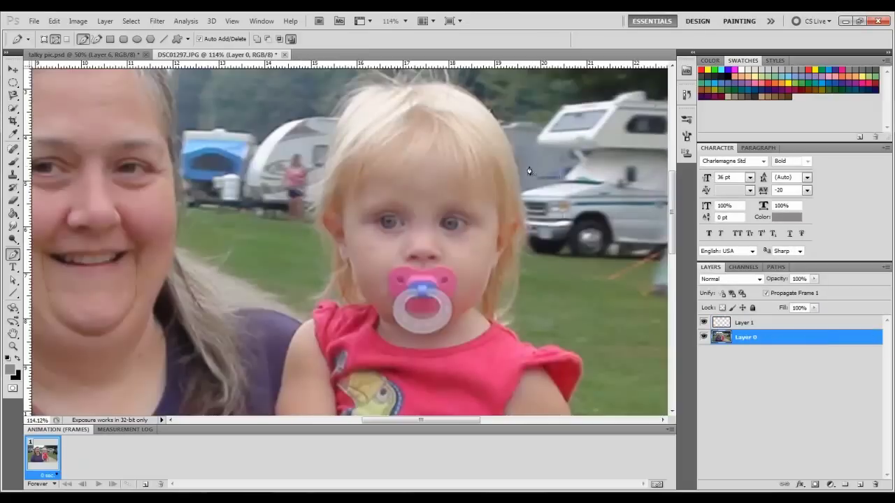
Select an oval around the girl's eye and copy it onto a new Layer 2.
{"action": "left_click", "coordinate": [12, 83]}
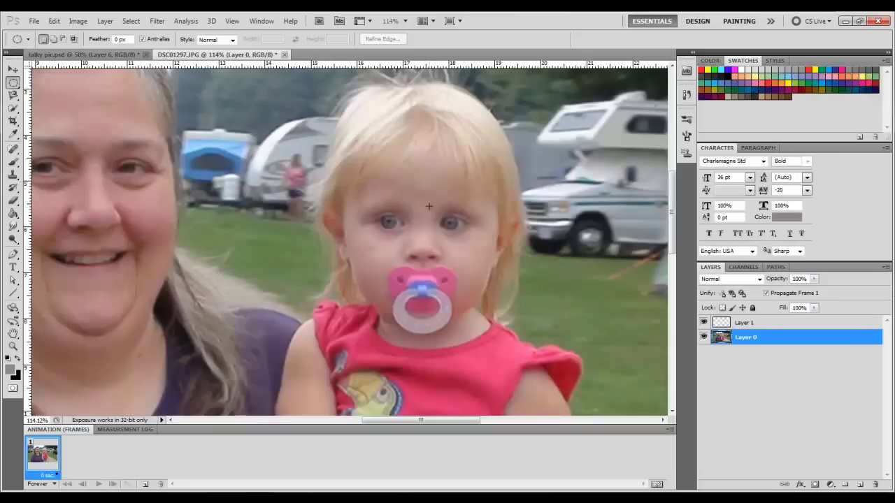
{"action": "left_click_drag", "start_coordinate": [480, 244], "coordinate": [480, 246]}
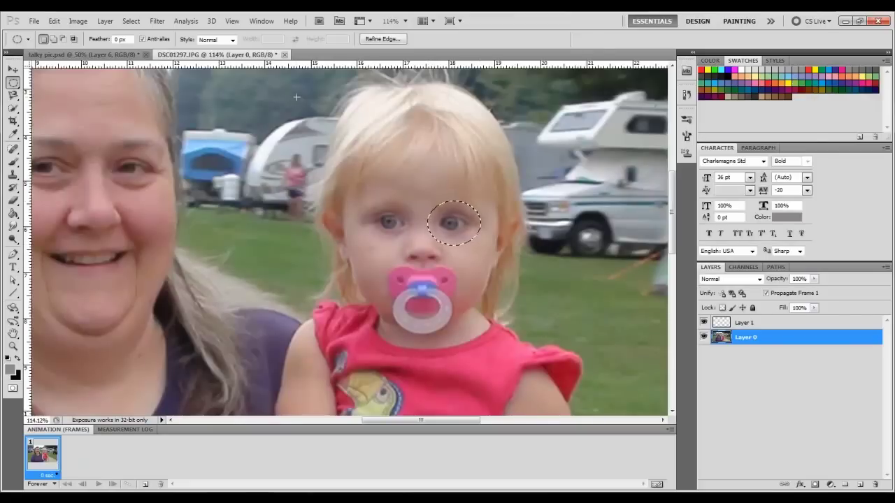
{"action": "left_click", "coordinate": [106, 22]}
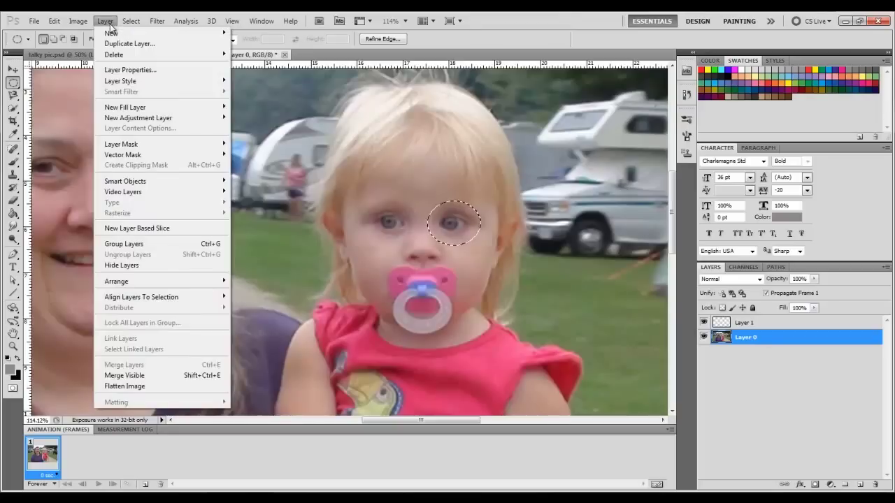
{"action": "mouse_move", "coordinate": [210, 33]}
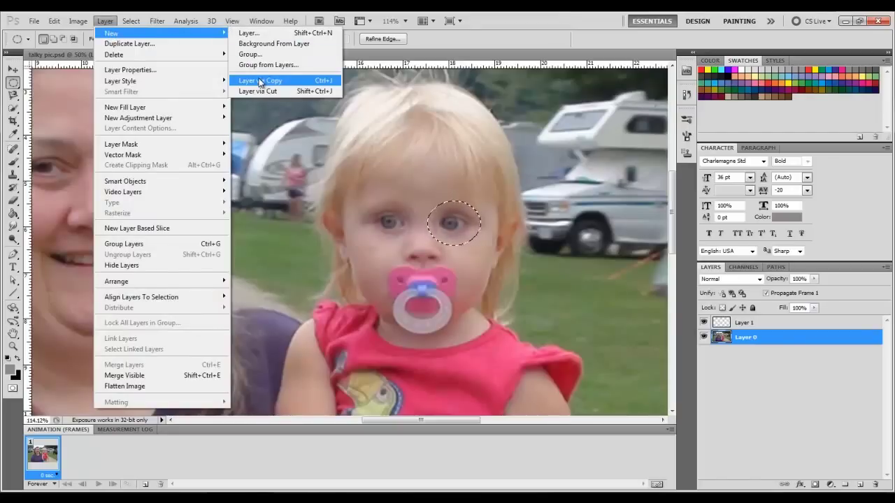
{"action": "left_click", "coordinate": [261, 81]}
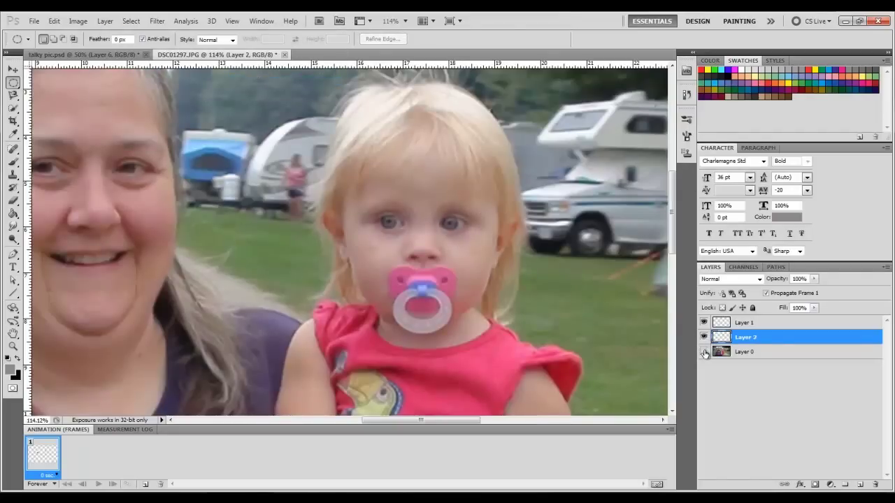
Check the copied patch by toggling the photo, then move Layer 2 below Layer 0.
{"action": "left_click", "coordinate": [704, 351]}
{"action": "left_click", "coordinate": [704, 352]}
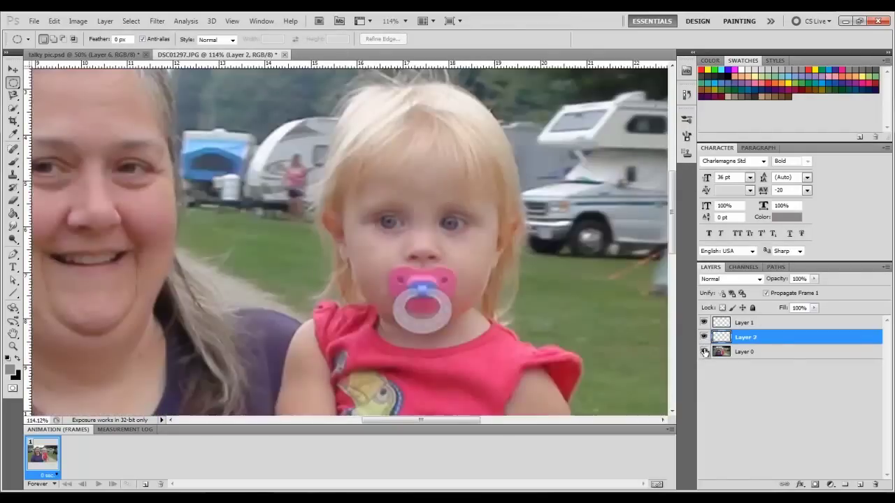
{"action": "left_click_drag", "start_coordinate": [769, 338], "coordinate": [769, 360]}
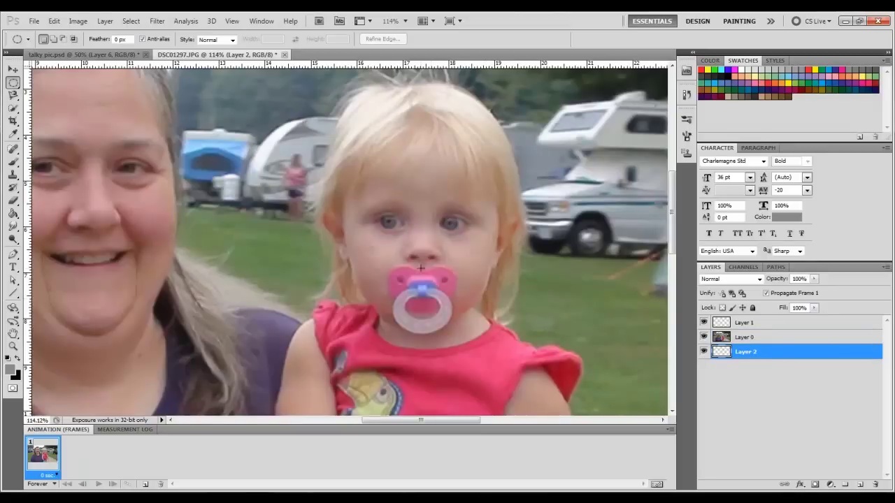
Trace the girl's right eye with the Pen tool and turn the path into a selection.
{"action": "scroll", "coordinate": [439, 226], "scroll_direction": "up", "scroll_amount": 5}
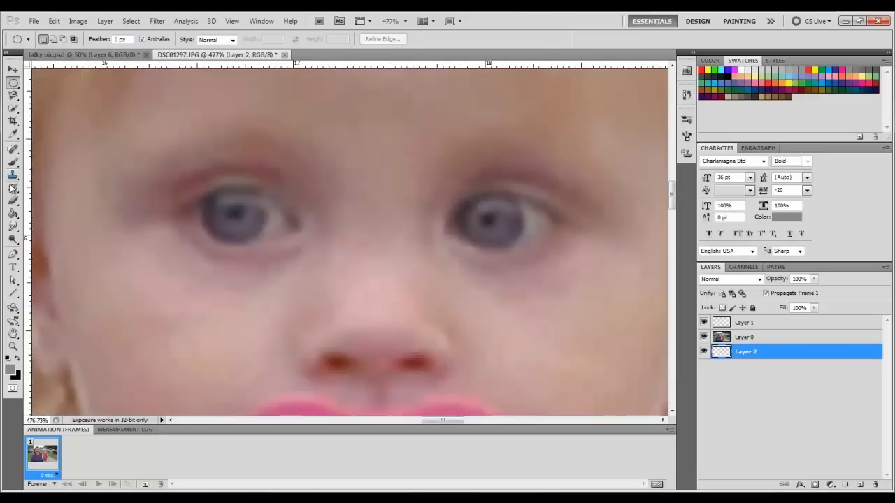
{"action": "left_click", "coordinate": [13, 253]}
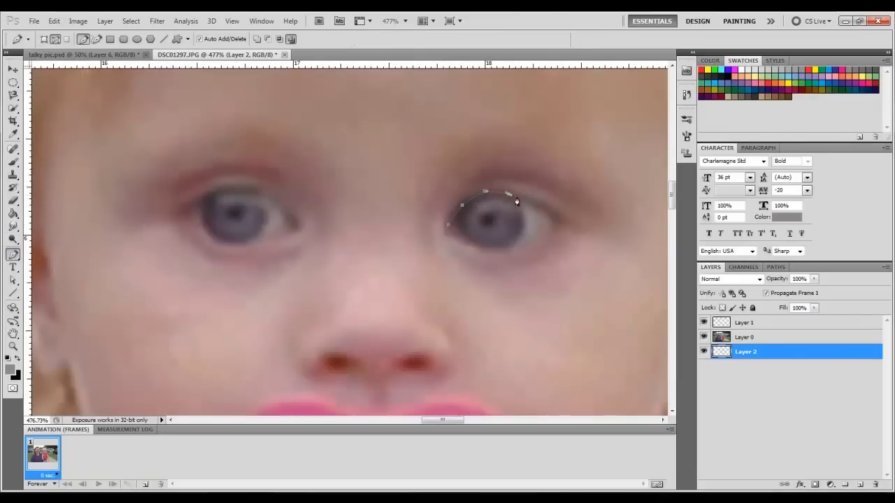
{"action": "left_click", "coordinate": [557, 221]}
{"action": "right_click", "coordinate": [481, 222]}
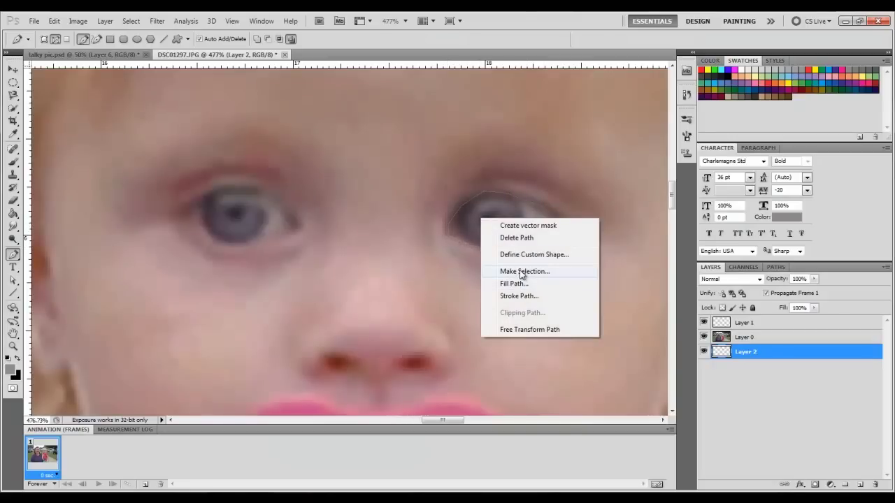
{"action": "left_click", "coordinate": [527, 274]}
{"action": "left_click", "coordinate": [504, 156]}
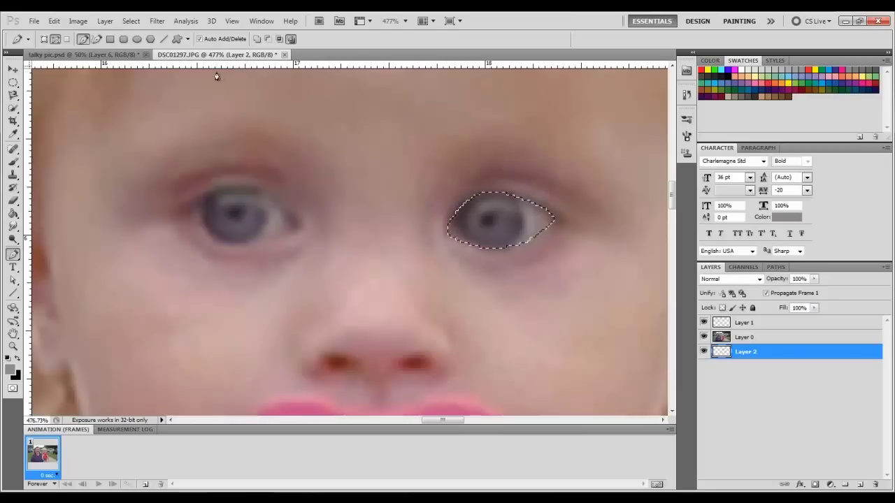
Cut the eye onto a new layer, check it by toggling layers, then undo the cut.
{"action": "left_click", "coordinate": [105, 21]}
{"action": "mouse_move", "coordinate": [160, 35]}
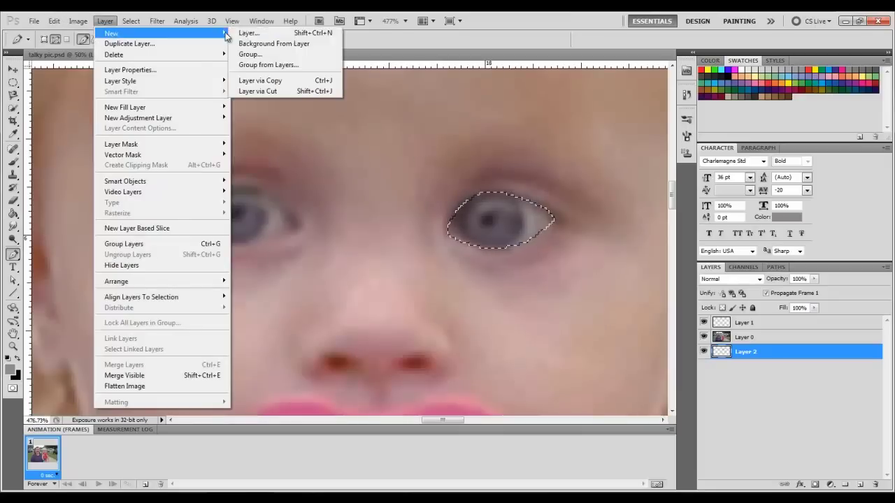
{"action": "left_click", "coordinate": [265, 91]}
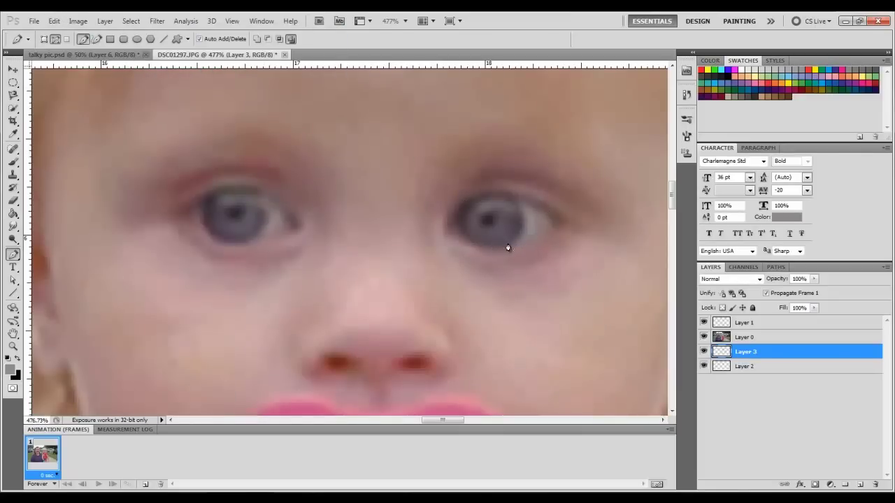
{"action": "left_click", "coordinate": [704, 338]}
{"action": "left_click", "coordinate": [704, 367]}
{"action": "left_click", "coordinate": [704, 366]}
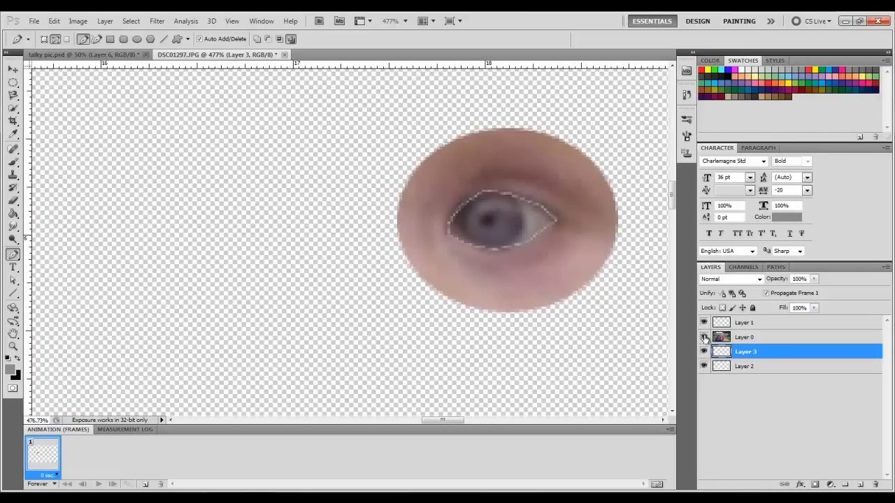
{"action": "left_click", "coordinate": [704, 337]}
{"action": "left_click", "coordinate": [54, 21]}
{"action": "left_click", "coordinate": [64, 34]}
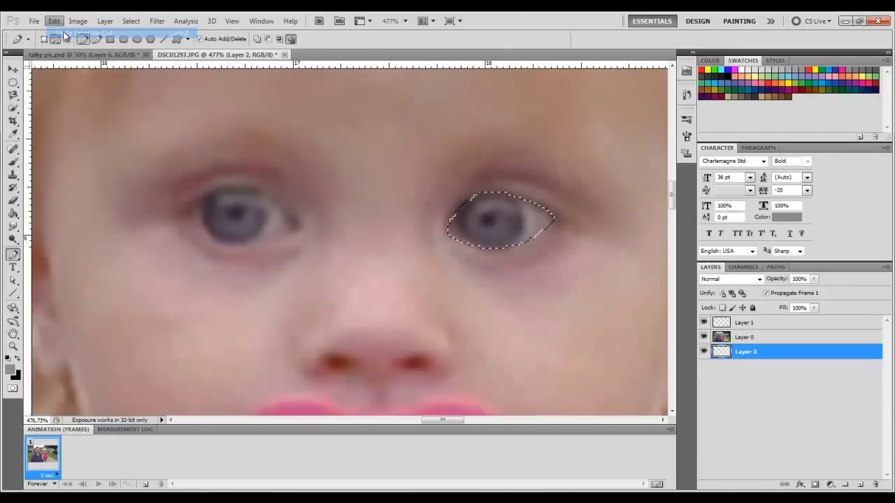
Cut the eye from Layer 0 onto a new Layer 3 and move Layer 0 down the stack.
{"action": "left_click", "coordinate": [769, 337]}
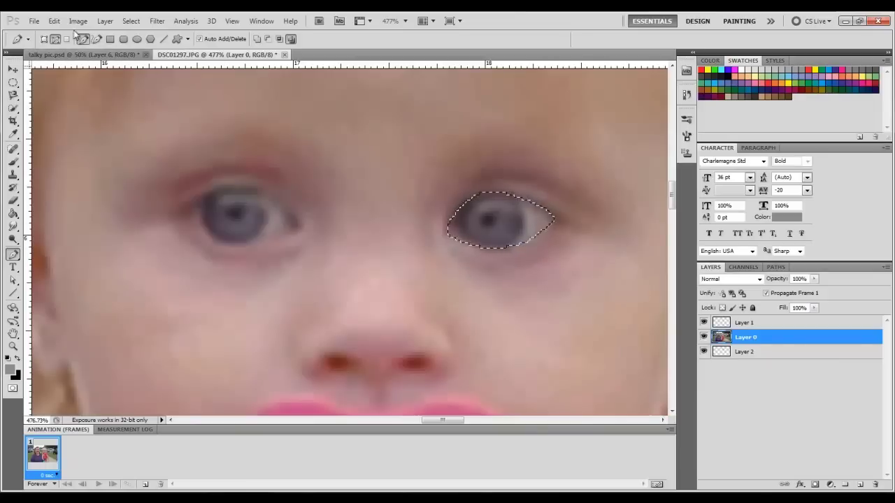
{"action": "left_click", "coordinate": [105, 20]}
{"action": "mouse_move", "coordinate": [112, 33]}
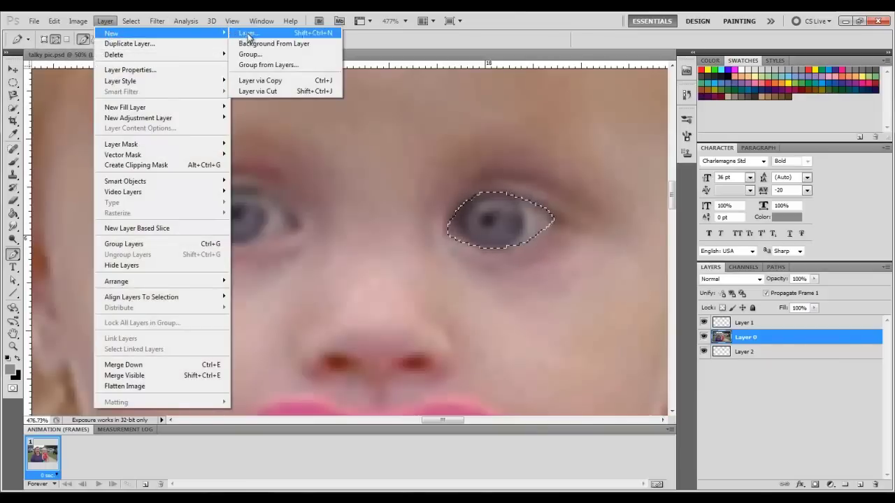
{"action": "left_click", "coordinate": [258, 91]}
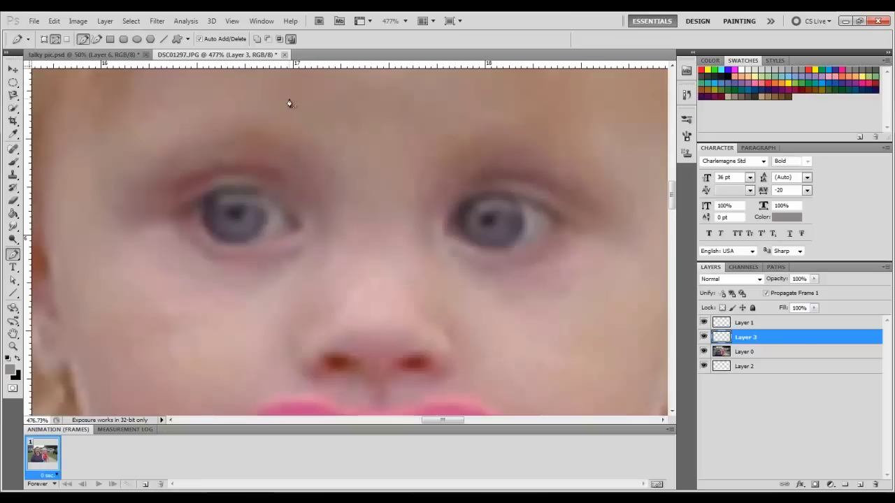
{"action": "left_click_drag", "start_coordinate": [753, 348], "coordinate": [747, 360]}
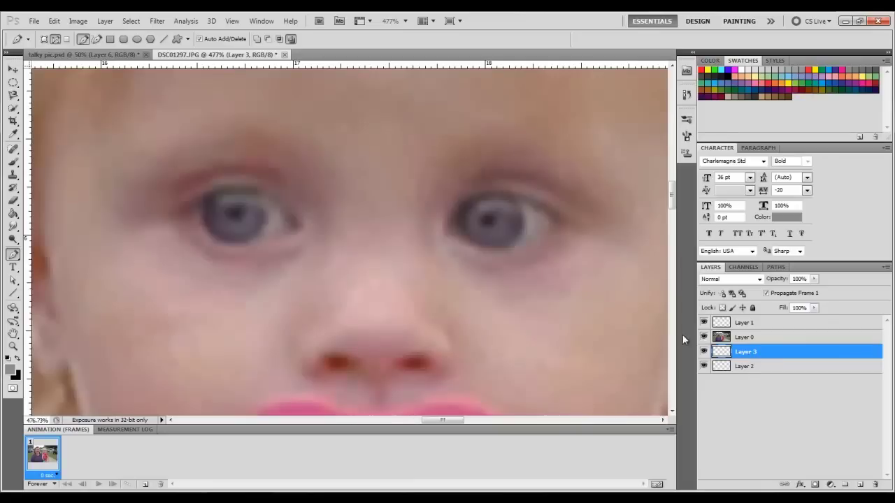
Toggle the photo, cut-out eye and eye-hole layers to verify the cut, leaving all visible.
{"action": "left_click", "coordinate": [704, 337]}
{"action": "left_click", "coordinate": [704, 337]}
{"action": "left_click", "coordinate": [704, 352]}
{"action": "left_click", "coordinate": [703, 367]}
{"action": "left_click", "coordinate": [703, 366]}
{"action": "left_click", "coordinate": [703, 366]}
{"action": "left_click", "coordinate": [703, 352]}
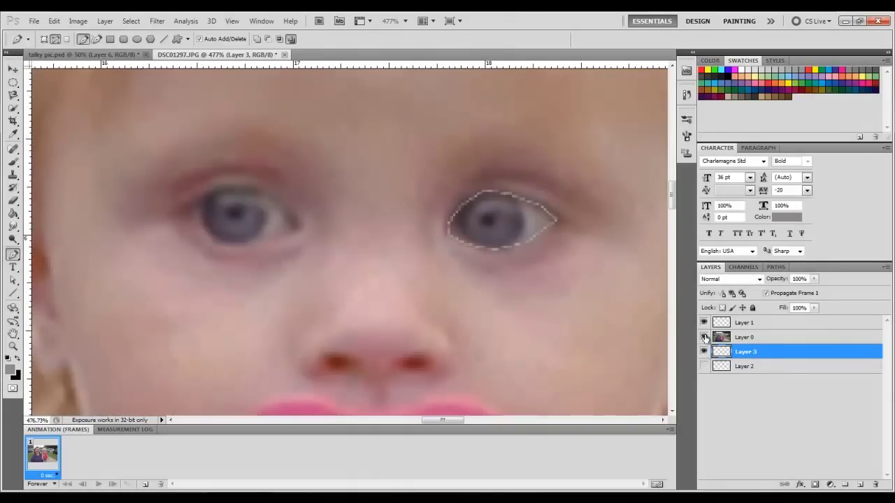
{"action": "left_click", "coordinate": [704, 337]}
{"action": "left_click", "coordinate": [704, 337]}
{"action": "left_click", "coordinate": [704, 366]}
{"action": "scroll", "coordinate": [306, 313], "scroll_direction": "up", "scroll_amount": 1}
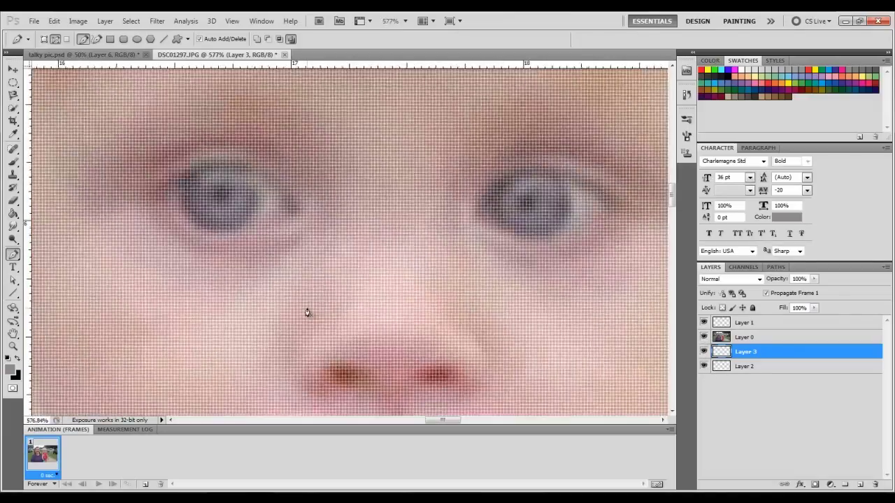
{"action": "scroll", "coordinate": [306, 313], "scroll_direction": "down", "scroll_amount": 4}
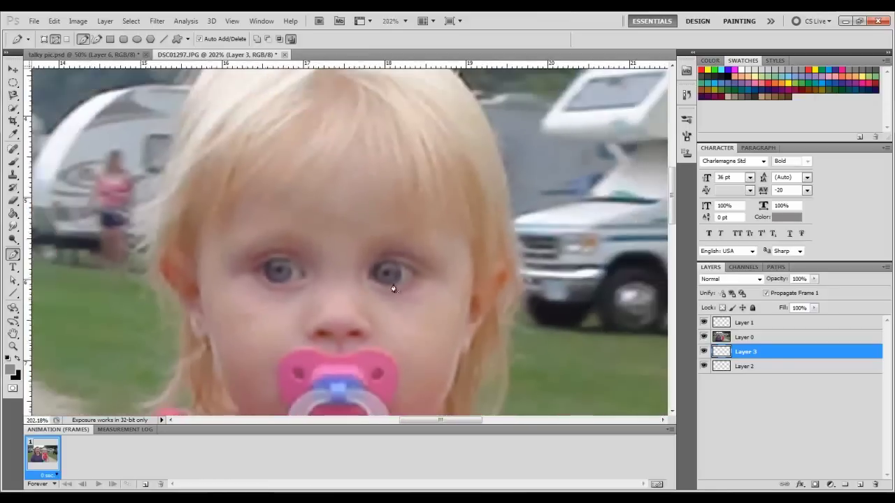
Nudge the cut-out eye on Layer 3 slightly left, then make Layer 2 active for filling.
{"action": "left_click", "coordinate": [13, 70]}
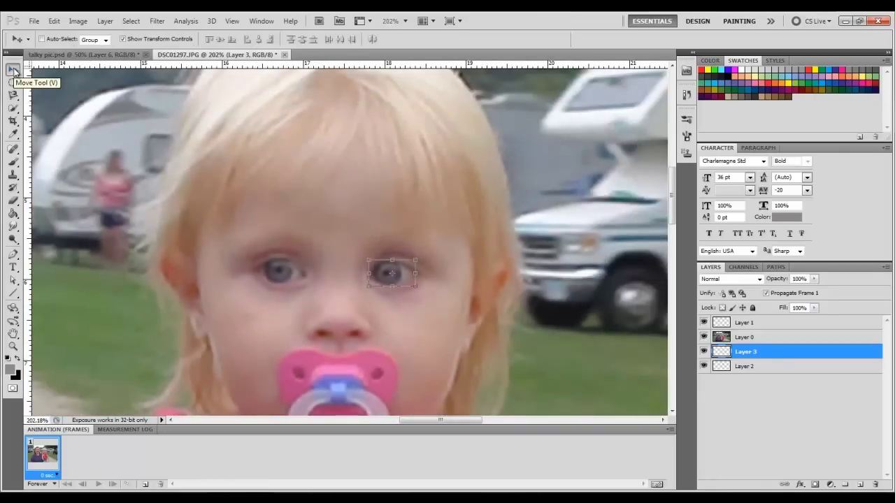
{"action": "left_click_drag", "start_coordinate": [416, 313], "coordinate": [422, 309]}
{"action": "key", "text": "Left"}
{"action": "key", "text": "Left"}
{"action": "key", "text": "Left"}
{"action": "key", "text": "Left"}
{"action": "key", "text": "Left"}
{"action": "key", "text": "Left"}
{"action": "key", "text": "Left"}
{"action": "key", "text": "Left"}
{"action": "key", "text": "Left"}
{"action": "key", "text": "Left"}
{"action": "key", "text": "Left"}
{"action": "key", "text": "Left"}
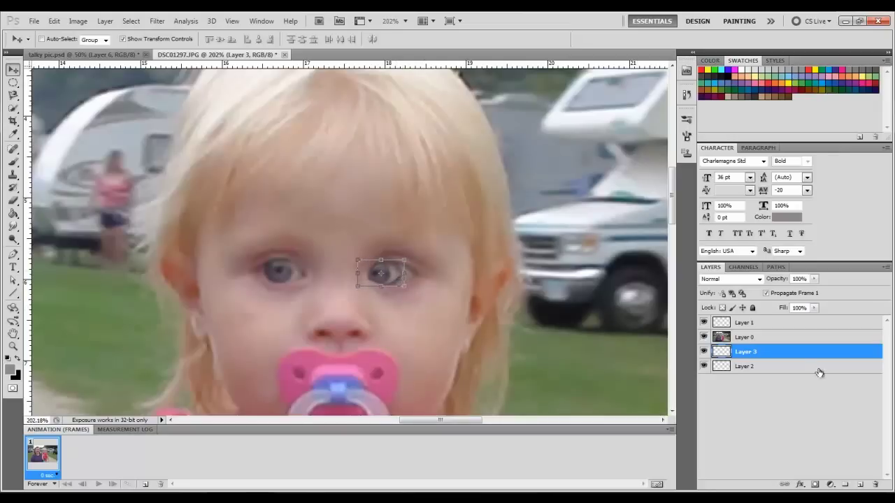
{"action": "left_click", "coordinate": [780, 369]}
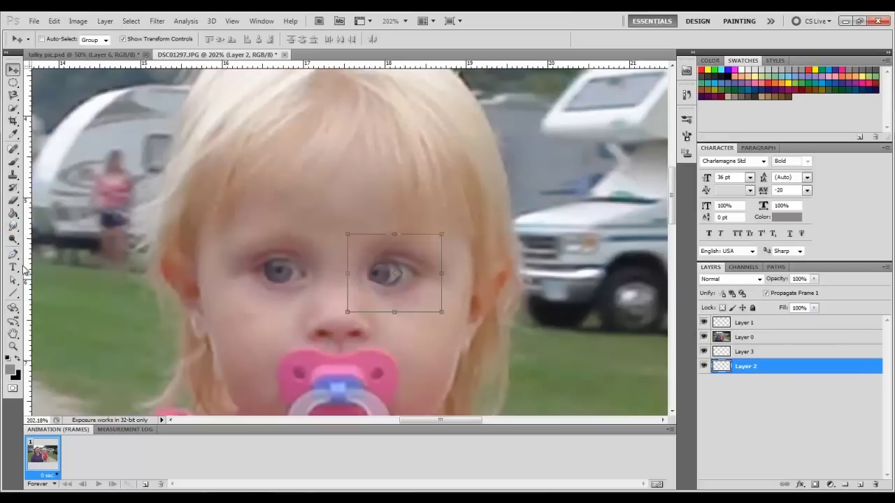
{"action": "left_click", "coordinate": [14, 216]}
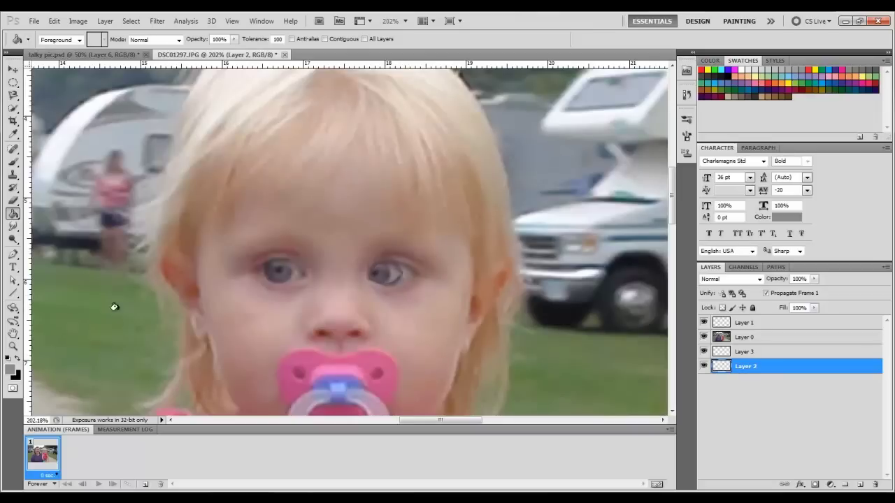
Sample the eye's light grey as foreground colour and fill the eye hole on Layer 2.
{"action": "left_click", "coordinate": [11, 369]}
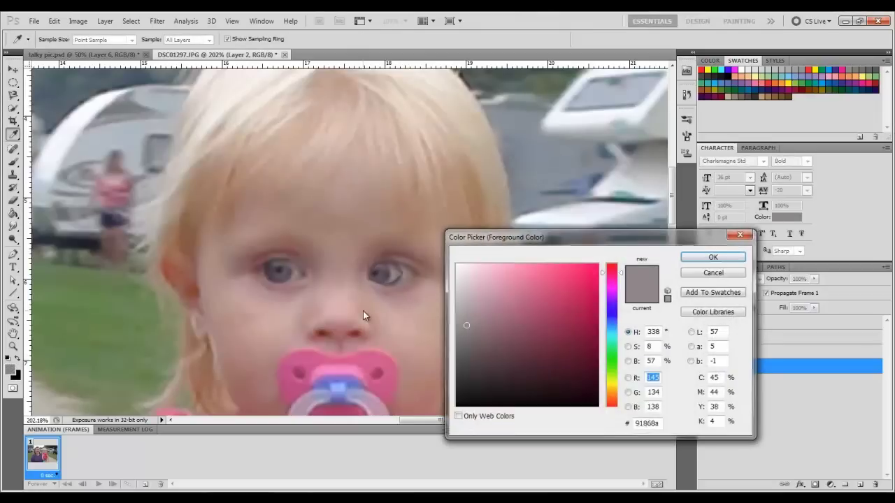
{"action": "left_click", "coordinate": [395, 273]}
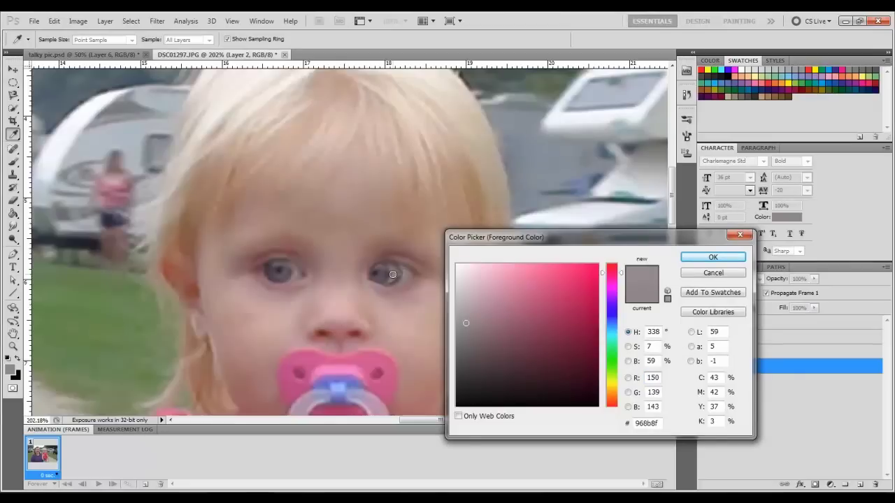
{"action": "left_click", "coordinate": [713, 258]}
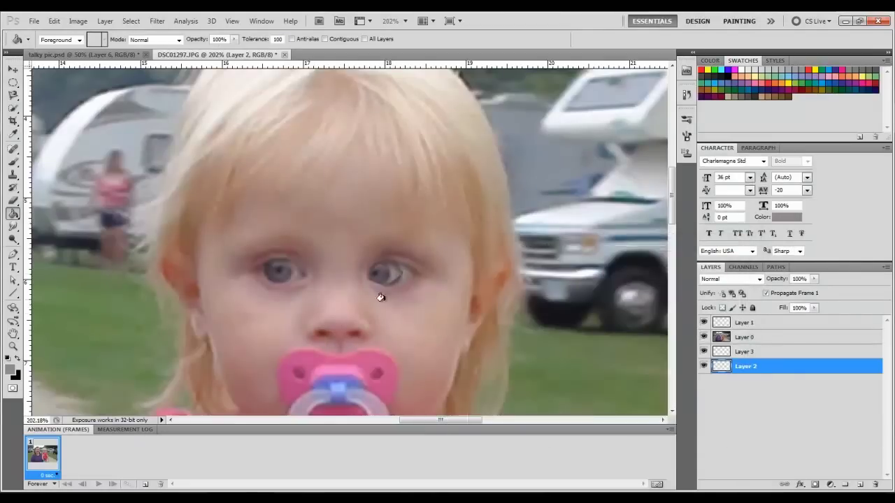
{"action": "left_click", "coordinate": [400, 275]}
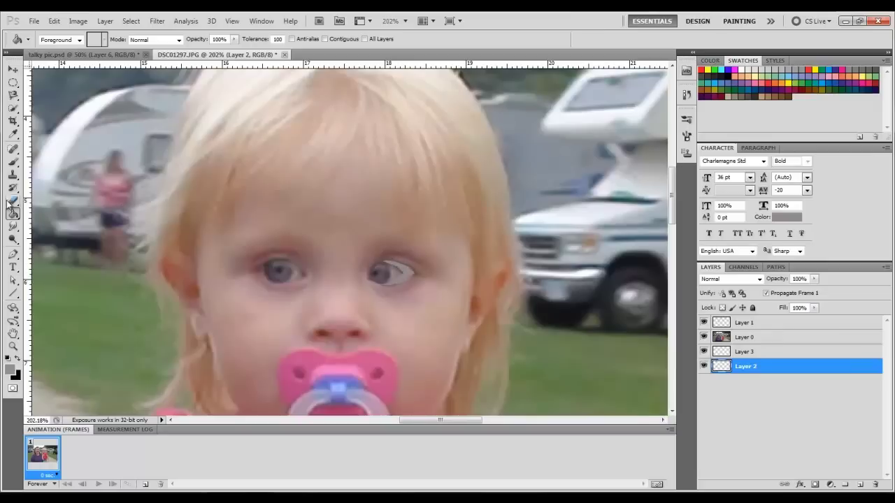
{"action": "left_click", "coordinate": [13, 226]}
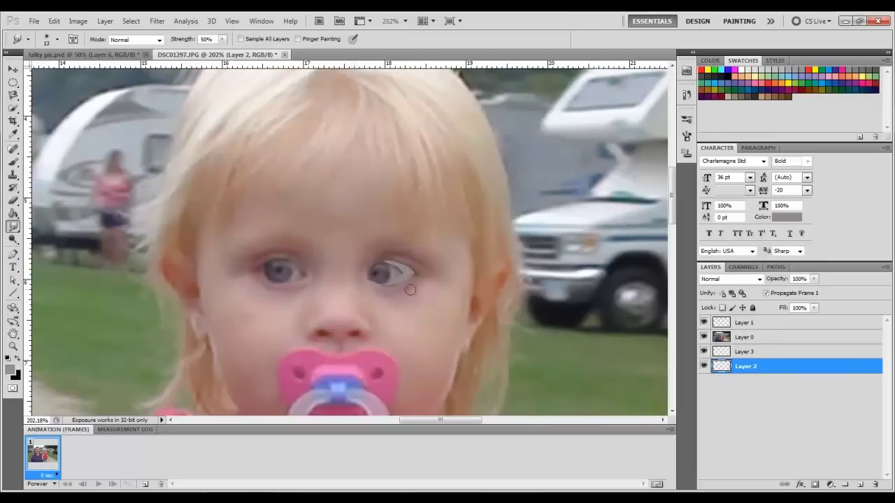
Smudge the white of the girl's eye on Layer 0, then nudge the Layer 3 eye right.
{"action": "left_click", "coordinate": [772, 354]}
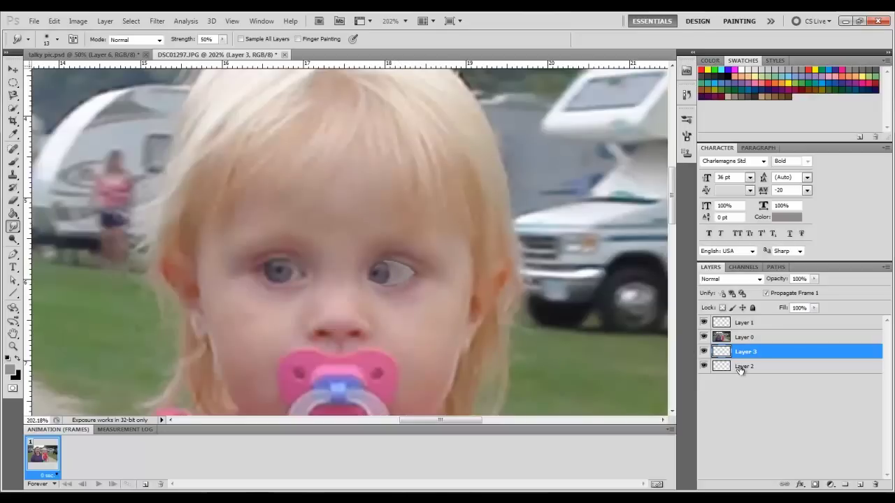
{"action": "left_click", "coordinate": [744, 339]}
{"action": "mouse_move", "coordinate": [392, 260]}
{"action": "left_mouse_down"}
{"action": "mouse_move", "coordinate": [415, 268]}
{"action": "mouse_move", "coordinate": [417, 279]}
{"action": "mouse_move", "coordinate": [367, 281]}
{"action": "left_mouse_up"}
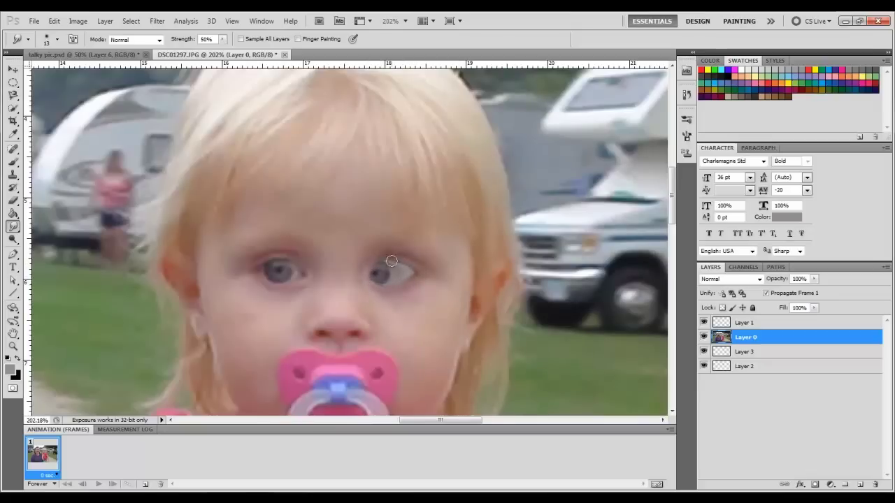
{"action": "left_click", "coordinate": [746, 353]}
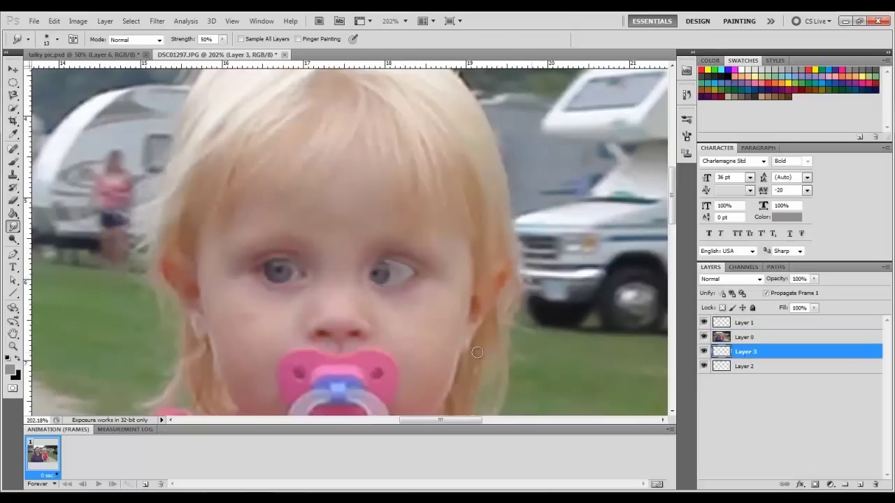
{"action": "left_click", "coordinate": [13, 70]}
{"action": "key", "text": "Right"}
{"action": "key", "text": "Right"}
{"action": "key", "text": "Right"}
{"action": "key", "text": "Right"}
{"action": "key", "text": "Right"}
{"action": "key", "text": "Right"}
{"action": "key", "text": "Right"}
{"action": "key", "text": "Right"}
{"action": "key", "text": "Right"}
{"action": "key", "text": "Right"}
{"action": "key", "text": "Right"}
{"action": "key", "text": "Right"}
{"action": "key", "text": "Right"}
{"action": "key", "text": "Right"}
{"action": "key", "text": "Right"}
{"action": "key", "text": "Right"}
{"action": "key", "text": "Right"}
{"action": "key", "text": "Right"}
{"action": "key", "text": "Right"}
{"action": "key", "text": "Right"}
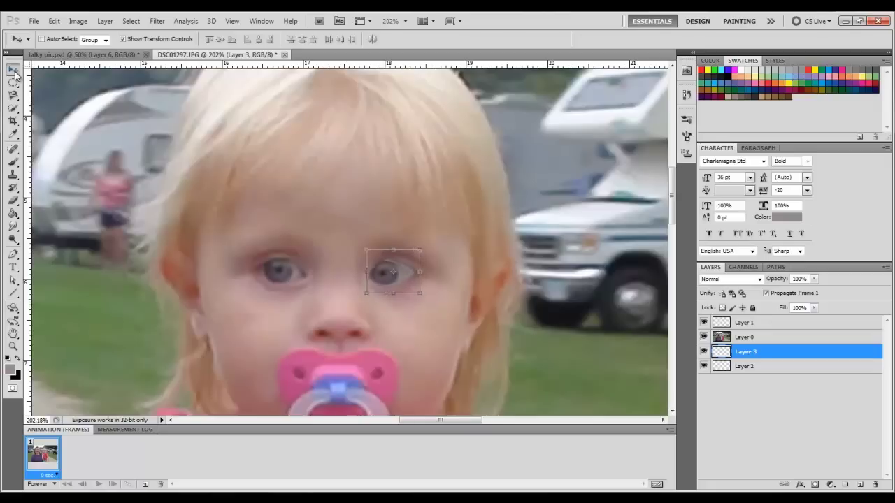
Smudge the light patch beside the pupil and nudge the cut-out eye two steps left.
{"action": "left_click", "coordinate": [13, 226]}
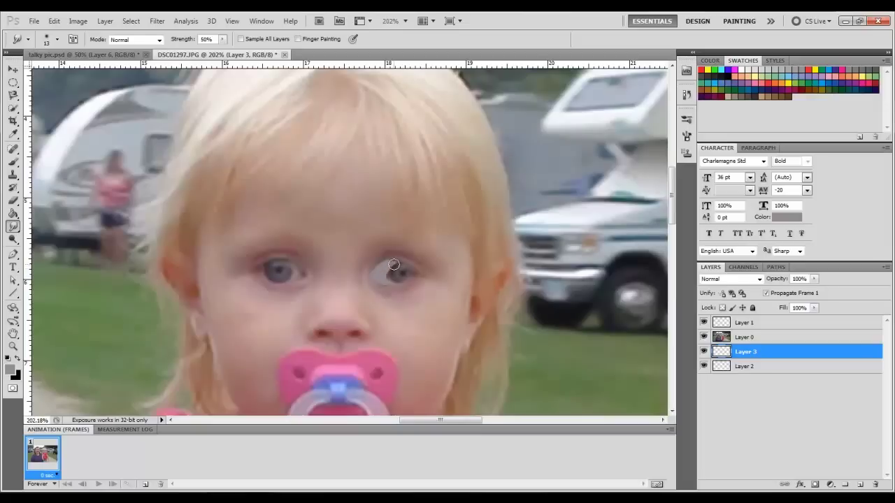
{"action": "left_click_drag", "start_coordinate": [383, 272], "coordinate": [377, 286]}
{"action": "left_click", "coordinate": [13, 69]}
{"action": "key", "text": "Left"}
{"action": "key", "text": "Left"}
{"action": "key", "text": "Left"}
{"action": "key", "text": "Left"}
{"action": "key", "text": "Left"}
{"action": "key", "text": "Left"}
{"action": "key", "text": "Left"}
{"action": "key", "text": "Left"}
{"action": "key", "text": "Left"}
{"action": "key", "text": "Left"}
{"action": "key", "text": "Left"}
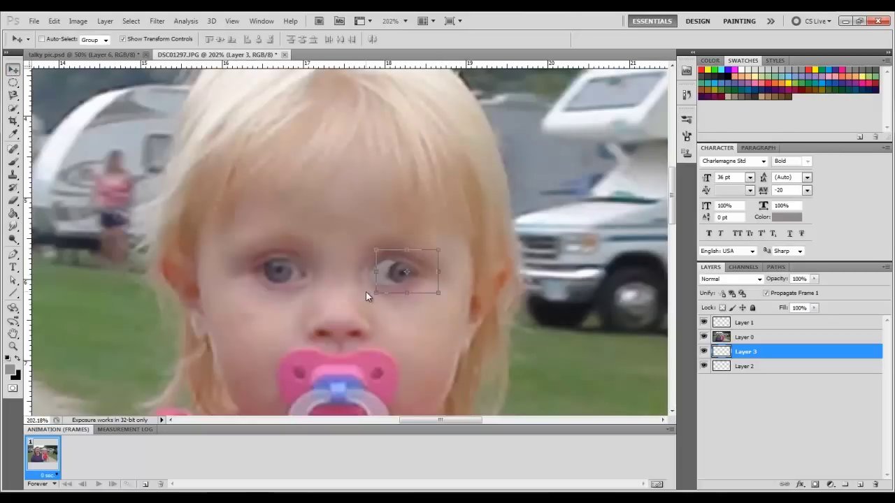
{"action": "key", "text": "Left"}
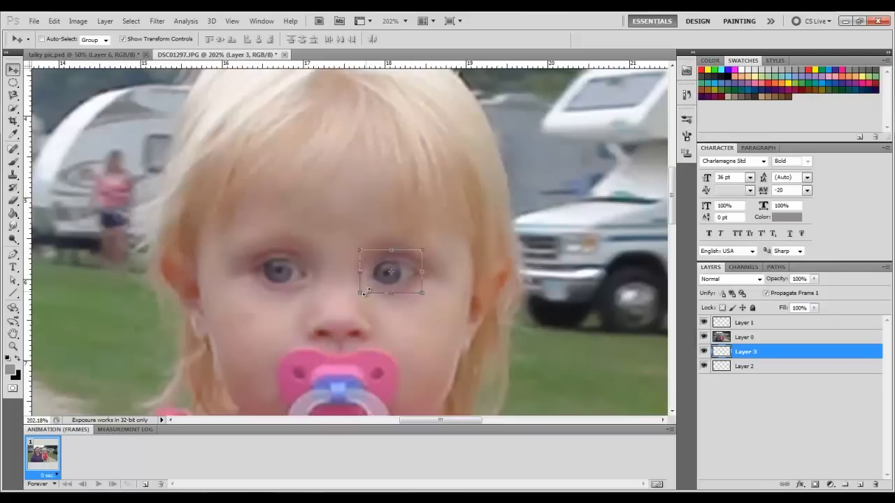
Zoom out to the whole photo, duplicate the frame, and nudge the eye right in frame 2.
{"action": "scroll", "coordinate": [251, 293], "scroll_direction": "down", "scroll_amount": 4}
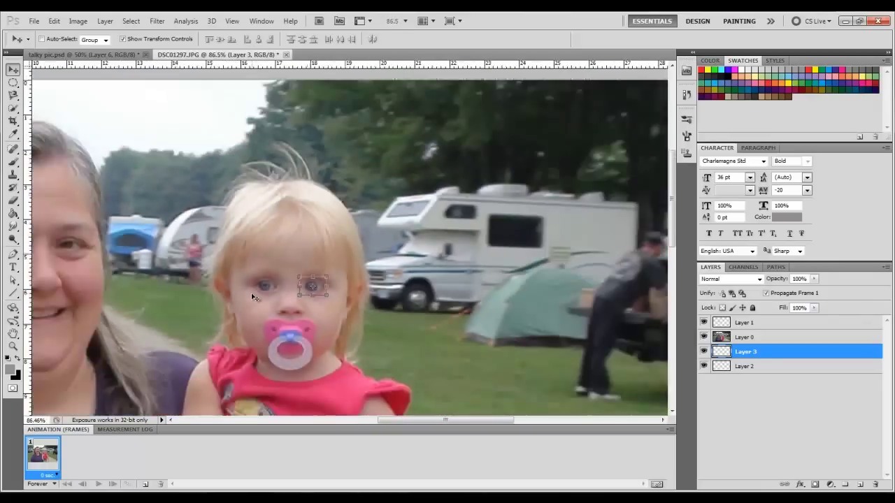
{"action": "left_click_drag", "start_coordinate": [324, 316], "coordinate": [430, 223]}
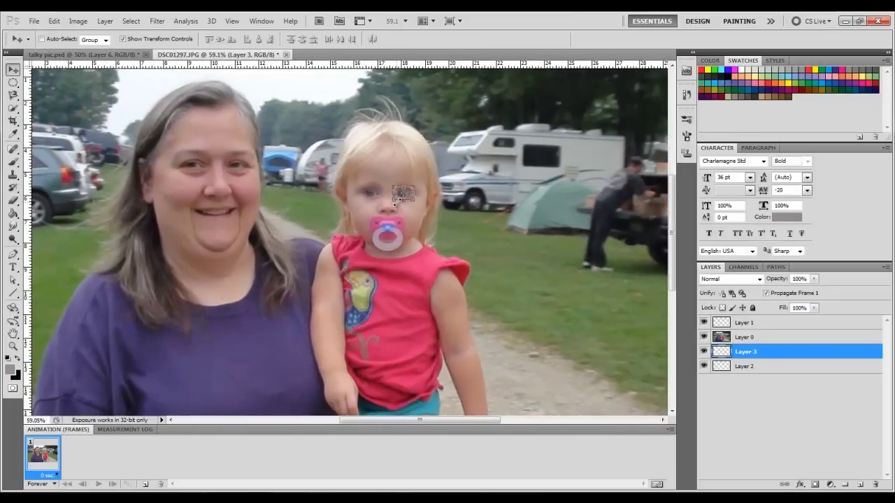
{"action": "left_click", "coordinate": [13, 280]}
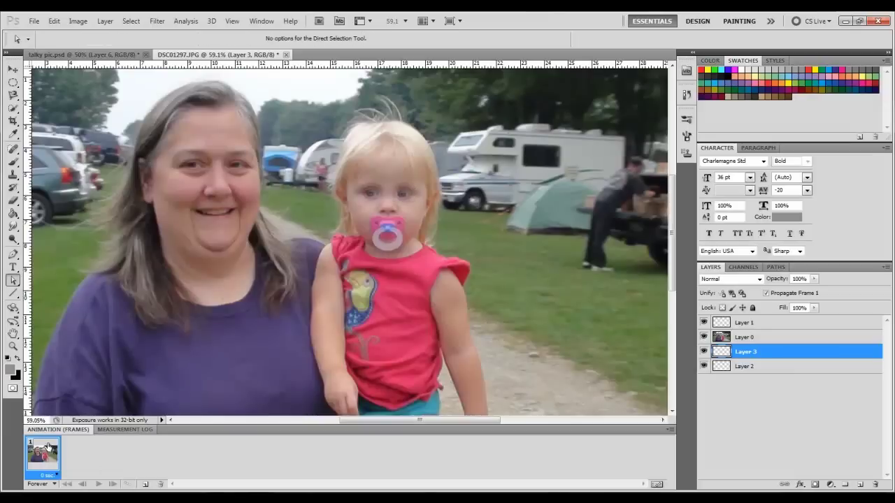
{"action": "left_click", "coordinate": [145, 484]}
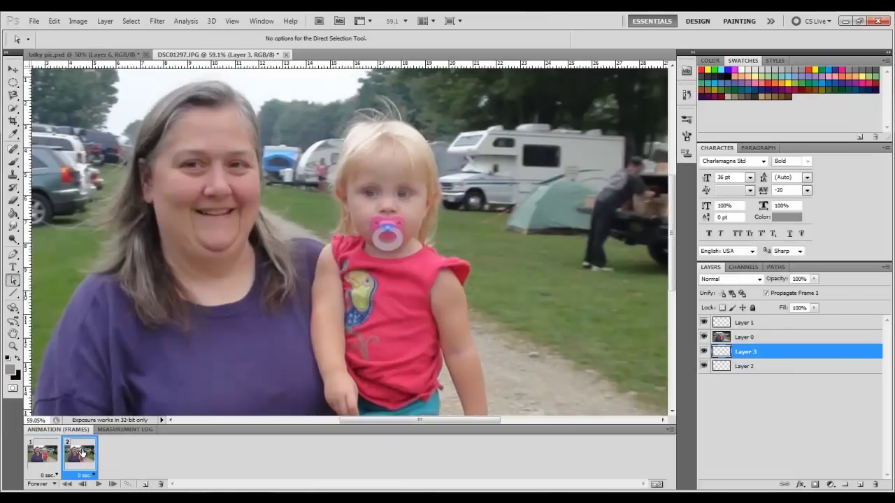
{"action": "left_click", "coordinate": [12, 69]}
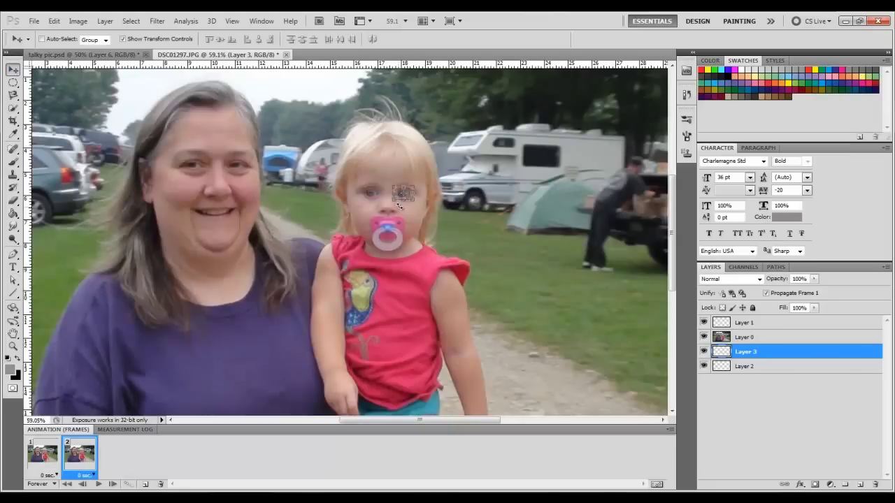
{"action": "key", "text": "Right"}
{"action": "key", "text": "Right"}
{"action": "key", "text": "Right"}
{"action": "key", "text": "Right"}
{"action": "key", "text": "Right"}
{"action": "key", "text": "Right"}
{"action": "key", "text": "Right"}
{"action": "key", "text": "Right"}
Lower the woman's mouth on Layer 1, then add a third frame with it lower still.
{"action": "left_click", "coordinate": [769, 328]}
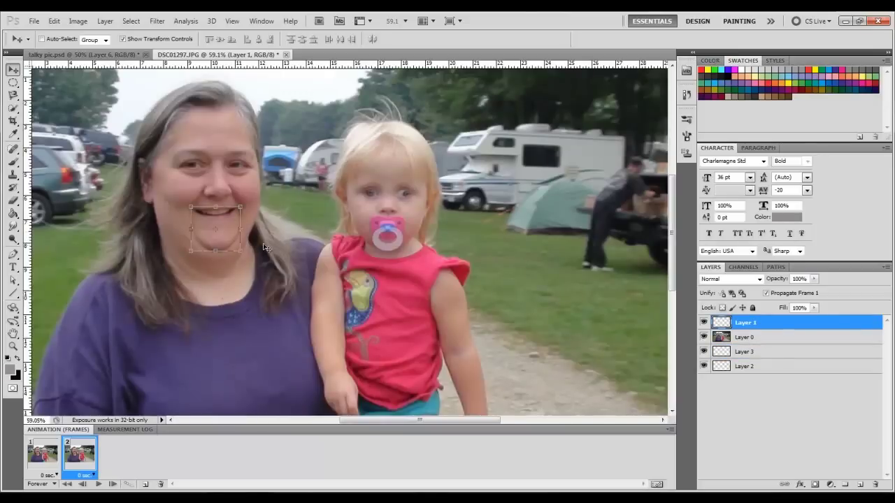
{"action": "key", "text": "Down"}
{"action": "key", "text": "Down"}
{"action": "key", "text": "Down"}
{"action": "key", "text": "Down"}
{"action": "key", "text": "Down"}
{"action": "key", "text": "Down"}
{"action": "key", "text": "Down"}
{"action": "key", "text": "Down"}
{"action": "key", "text": "Down"}
{"action": "key", "text": "Down"}
{"action": "key", "text": "Down"}
{"action": "key", "text": "Down"}
{"action": "key", "text": "Down"}
{"action": "key", "text": "Down"}
{"action": "key", "text": "Down"}
{"action": "key", "text": "Down"}
{"action": "key", "text": "Down"}
{"action": "key", "text": "Down"}
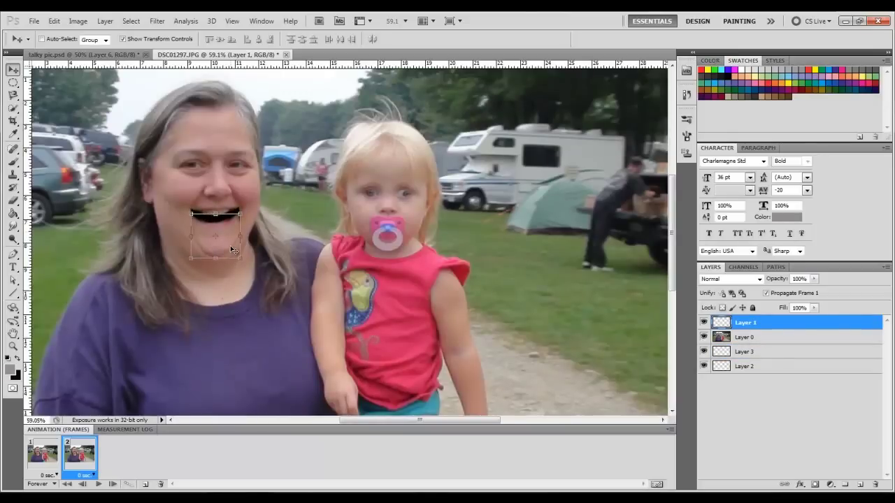
{"action": "left_click", "coordinate": [144, 484]}
{"action": "key", "text": "Down"}
{"action": "key", "text": "Down"}
{"action": "key", "text": "Down"}
{"action": "key", "text": "Down"}
{"action": "key", "text": "Down"}
{"action": "key", "text": "Down"}
{"action": "key", "text": "Down"}
{"action": "key", "text": "Down"}
{"action": "key", "text": "Down"}
{"action": "key", "text": "Down"}
{"action": "key", "text": "Down"}
{"action": "key", "text": "Down"}
{"action": "key", "text": "Down"}
{"action": "key", "text": "Down"}
{"action": "key", "text": "Down"}
{"action": "key", "text": "Down"}
{"action": "key", "text": "Down"}
{"action": "key", "text": "Down"}
{"action": "key", "text": "Down"}
{"action": "key", "text": "Down"}
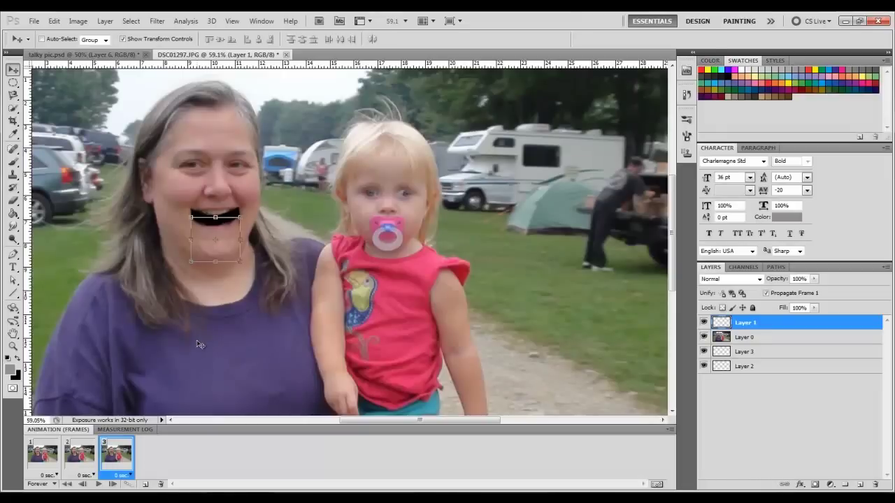
{"action": "key", "text": "Down"}
{"action": "key", "text": "Down"}
{"action": "key", "text": "Down"}
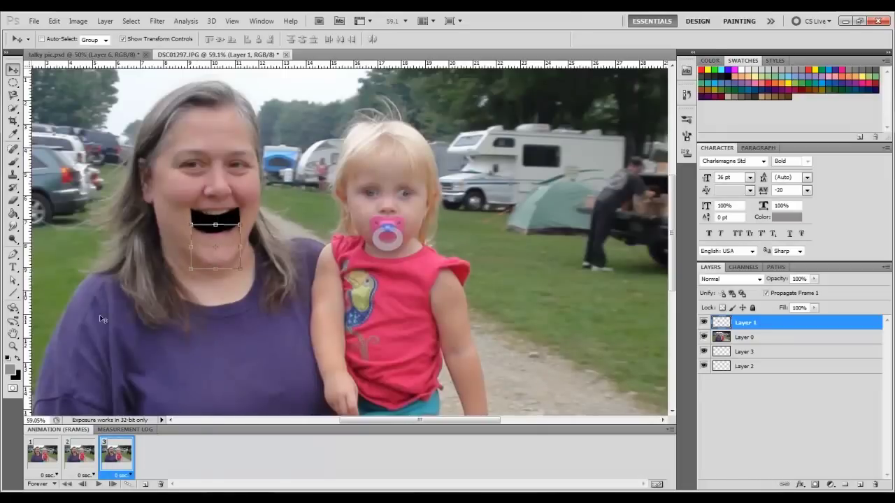
Add a fourth frame nudging the Layer 3 eye down and raising the chin to start closing.
{"action": "left_click", "coordinate": [764, 354]}
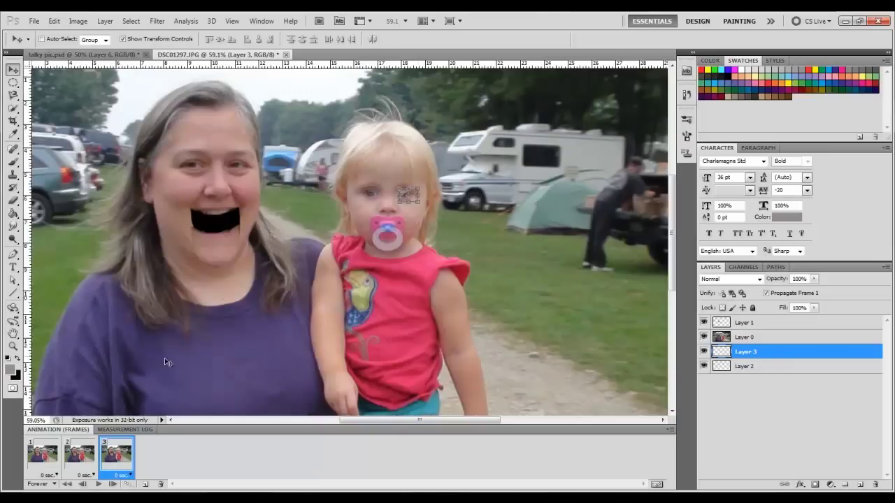
{"action": "left_click", "coordinate": [147, 485]}
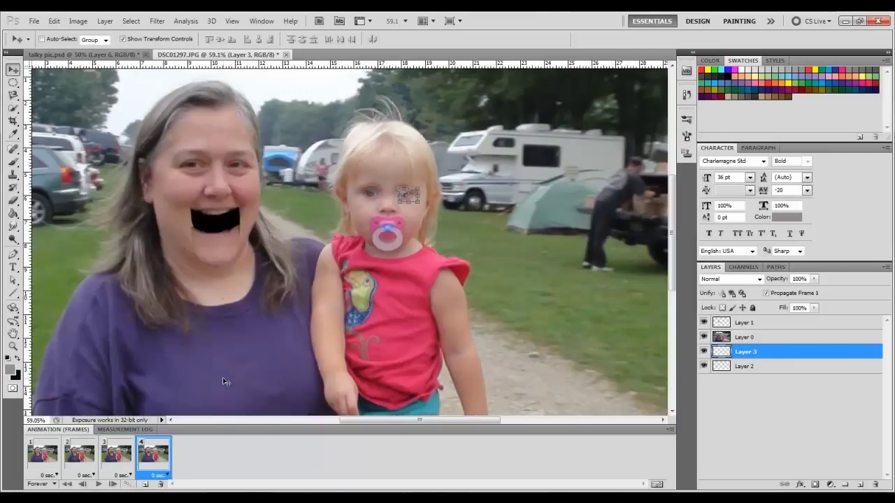
{"action": "key", "text": "Down"}
{"action": "key", "text": "Down"}
{"action": "left_click", "coordinate": [755, 326]}
{"action": "key", "text": "Up"}
{"action": "key", "text": "Up"}
{"action": "key", "text": "Up"}
{"action": "key", "text": "Up"}
{"action": "key", "text": "Up"}
{"action": "key", "text": "Up"}
{"action": "key", "text": "Up"}
{"action": "key", "text": "Up"}
{"action": "key", "text": "Up"}
{"action": "key", "text": "Up"}
{"action": "key", "text": "Up"}
{"action": "key", "text": "Up"}
{"action": "key", "text": "Up"}
{"action": "key", "text": "Up"}
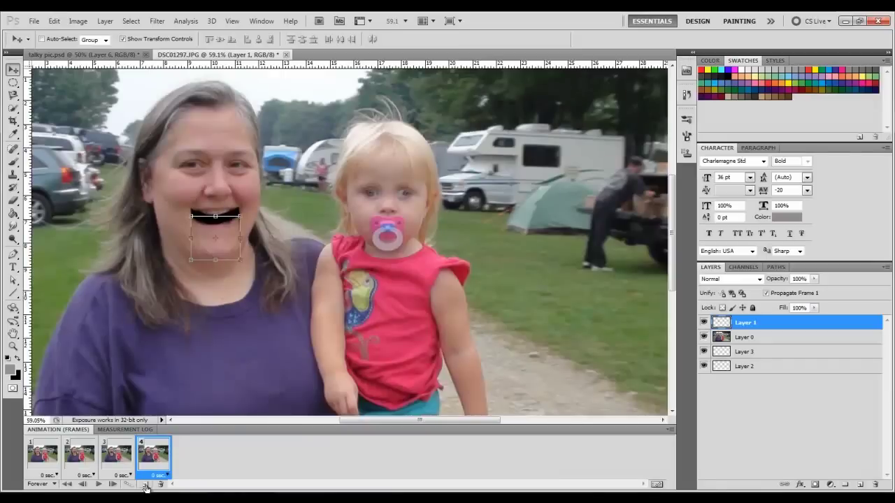
Add a fifth frame with the chin raised further and the Layer 3 patch nudged down.
{"action": "left_click", "coordinate": [145, 485]}
{"action": "key", "text": "Up"}
{"action": "key", "text": "Up"}
{"action": "key", "text": "Up"}
{"action": "key", "text": "Up"}
{"action": "key", "text": "Up"}
{"action": "key", "text": "Up"}
{"action": "key", "text": "Up"}
{"action": "key", "text": "Up"}
{"action": "key", "text": "Up"}
{"action": "key", "text": "Up"}
{"action": "key", "text": "Up"}
{"action": "key", "text": "Up"}
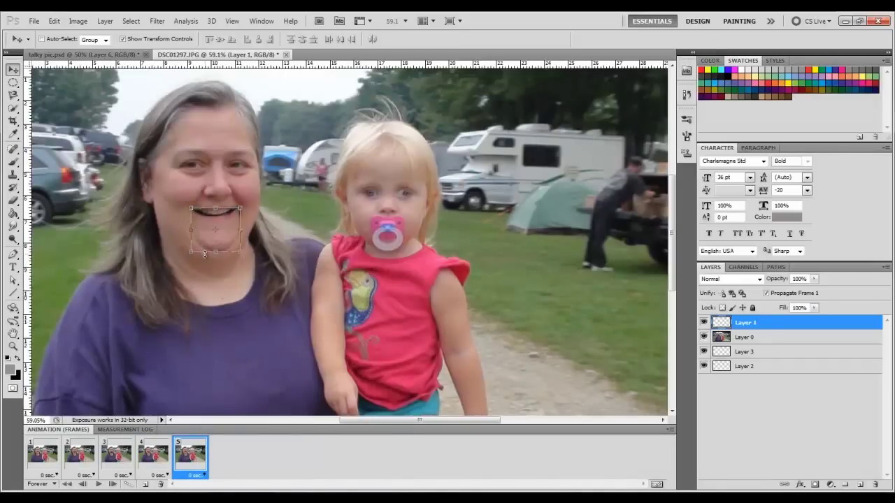
{"action": "left_click", "coordinate": [762, 355]}
{"action": "left_click_drag", "start_coordinate": [412, 203], "coordinate": [412, 208]}
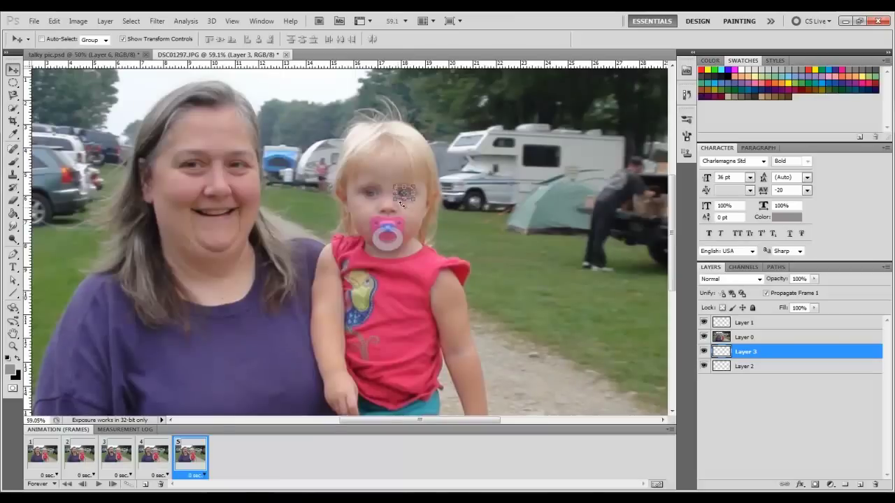
{"action": "left_click", "coordinate": [13, 281]}
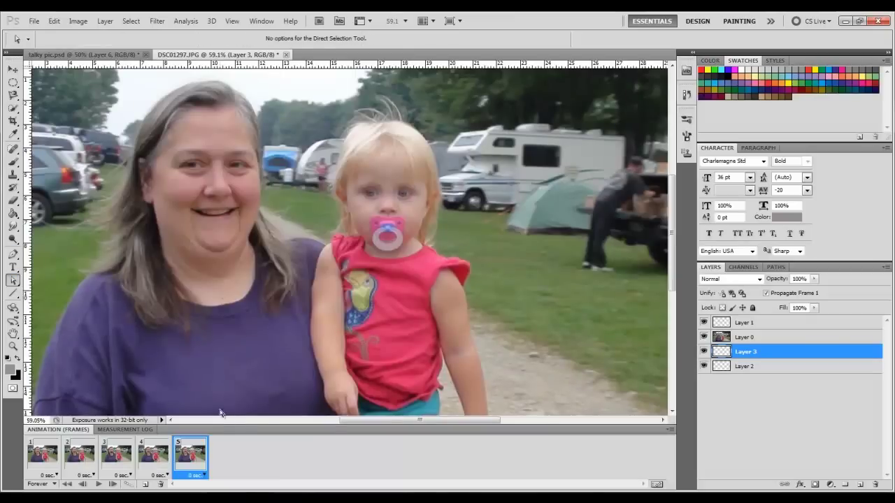
Play and stop the five-frame mouth animation preview, then rewind to frame 1.
{"action": "left_click", "coordinate": [98, 485]}
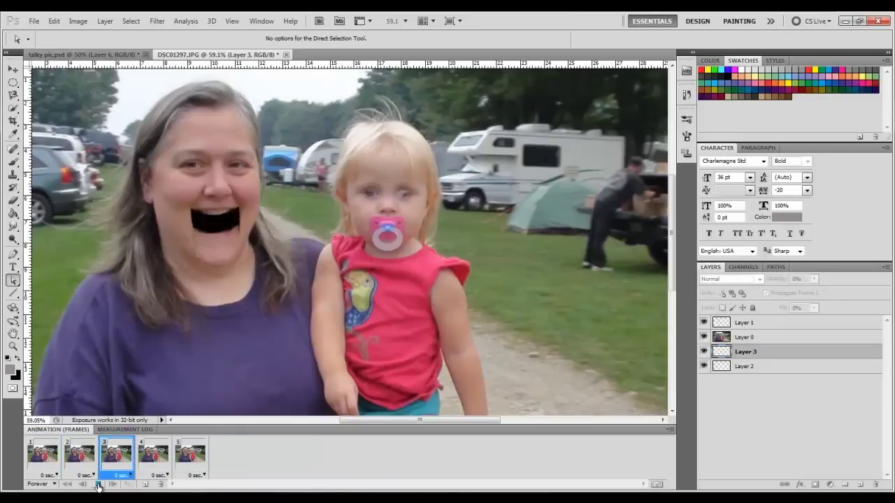
{"action": "left_click", "coordinate": [98, 486]}
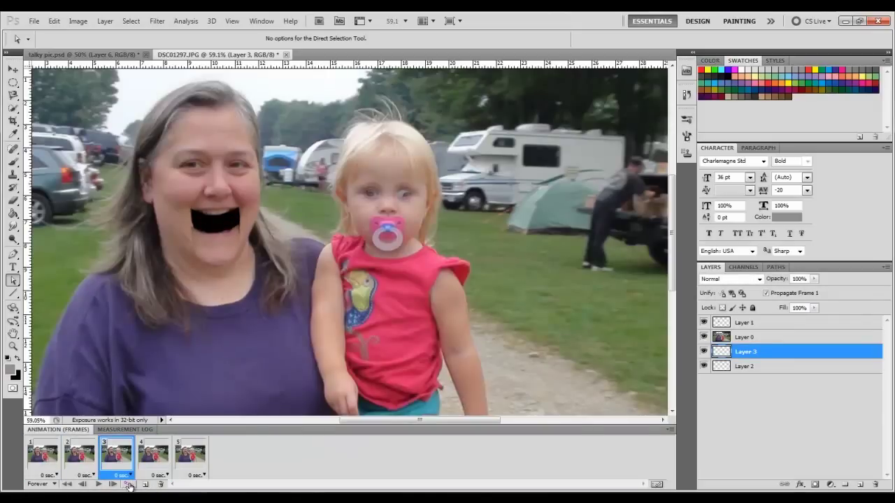
{"action": "left_click", "coordinate": [44, 451]}
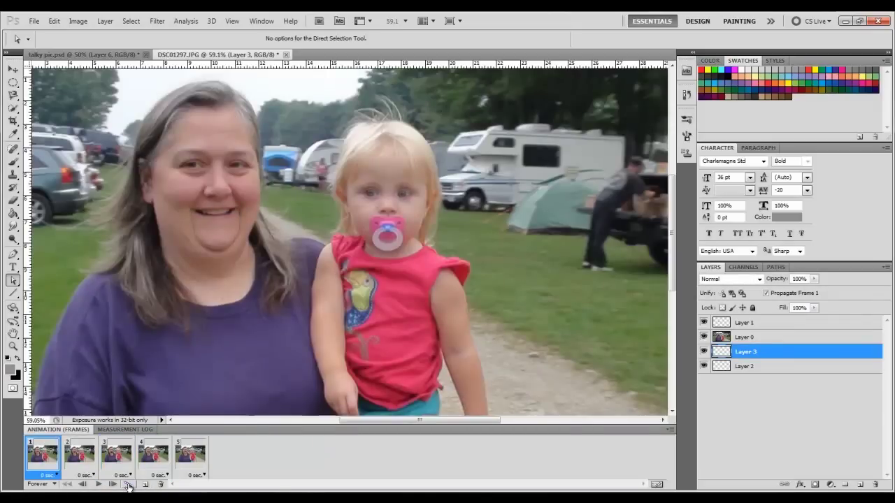
Tween four in-between frames (Next Frame, All Layers) after frame 1, then after frame 6.
{"action": "left_click", "coordinate": [128, 484]}
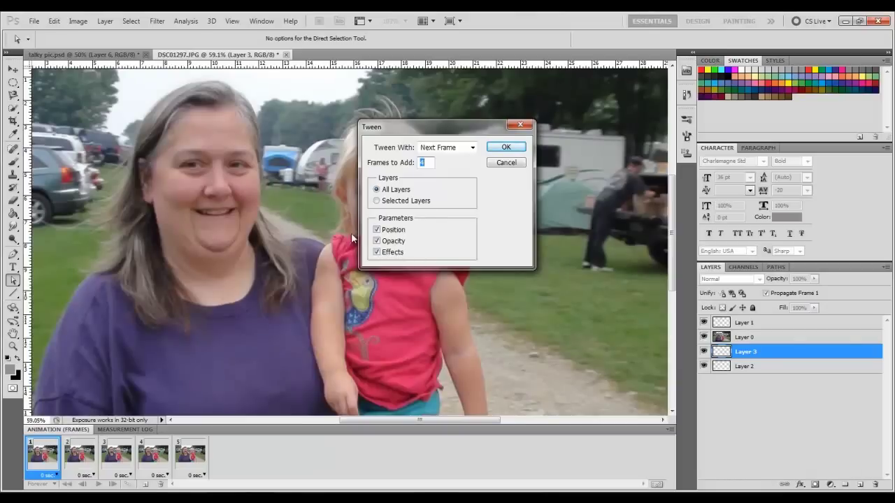
{"action": "left_click", "coordinate": [505, 147]}
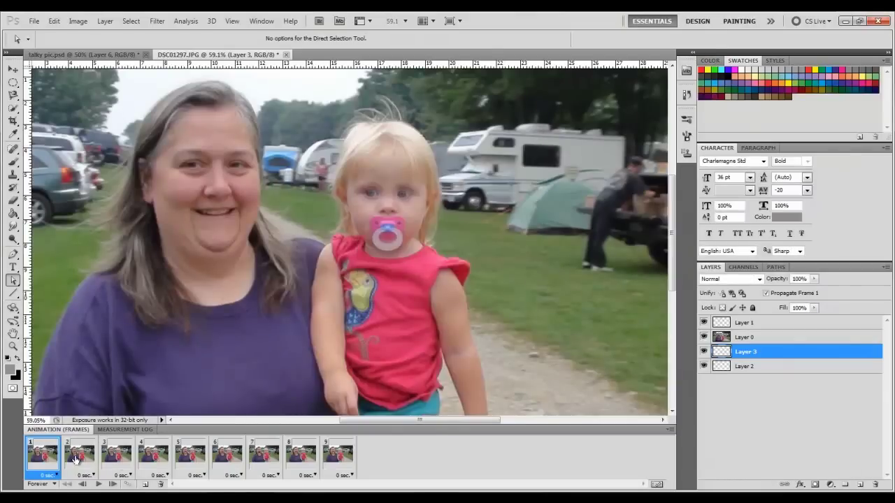
{"action": "left_click", "coordinate": [232, 467]}
{"action": "left_click", "coordinate": [127, 485]}
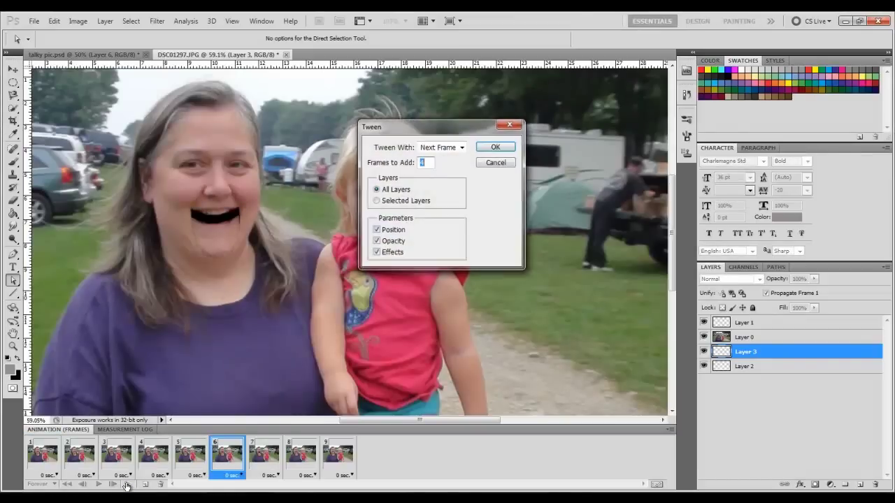
{"action": "left_click", "coordinate": [499, 147]}
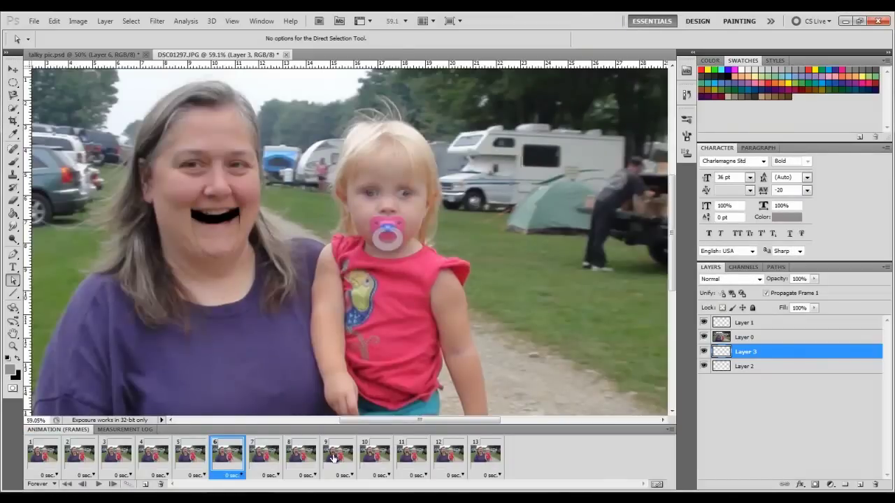
Tween four more frames after frame 11 to reach 17 frames, then play and stop the preview.
{"action": "left_click", "coordinate": [418, 444]}
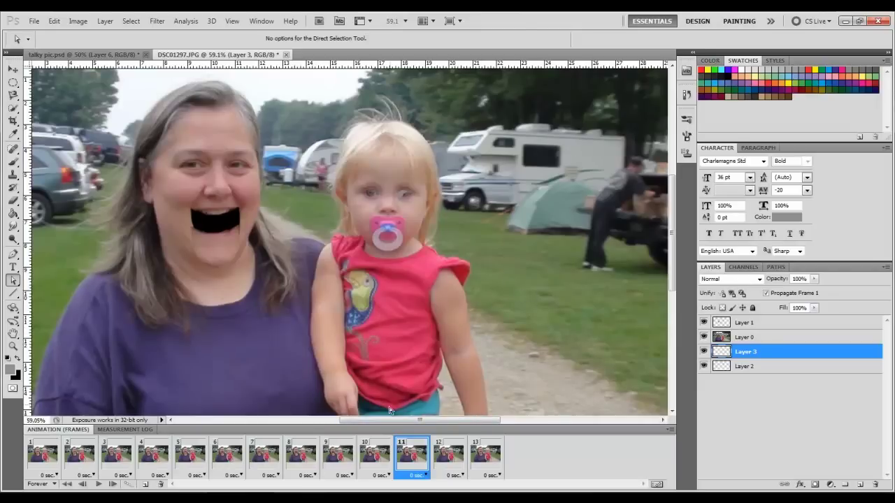
{"action": "left_click", "coordinate": [127, 484]}
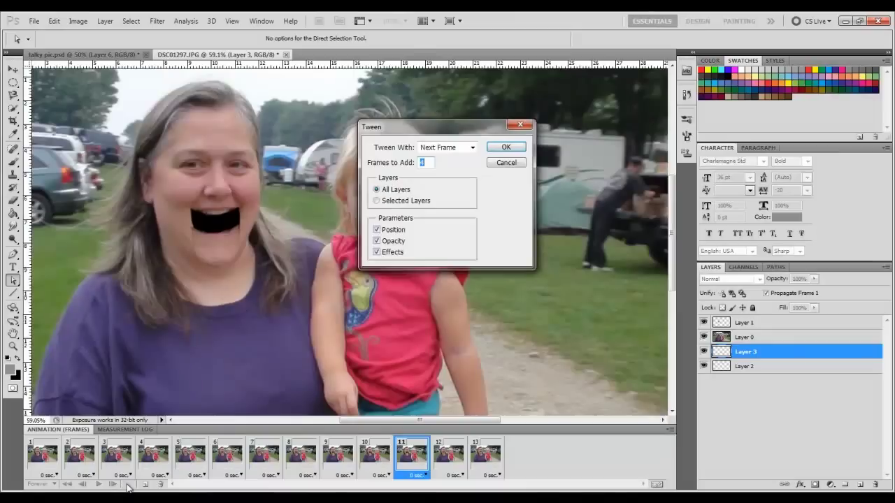
{"action": "left_click", "coordinate": [509, 146]}
{"action": "left_click", "coordinate": [98, 484]}
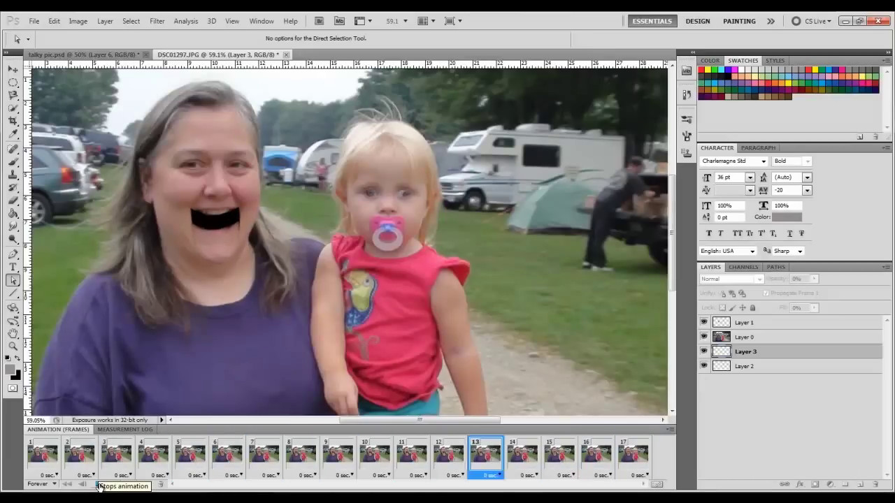
{"action": "left_click", "coordinate": [415, 300]}
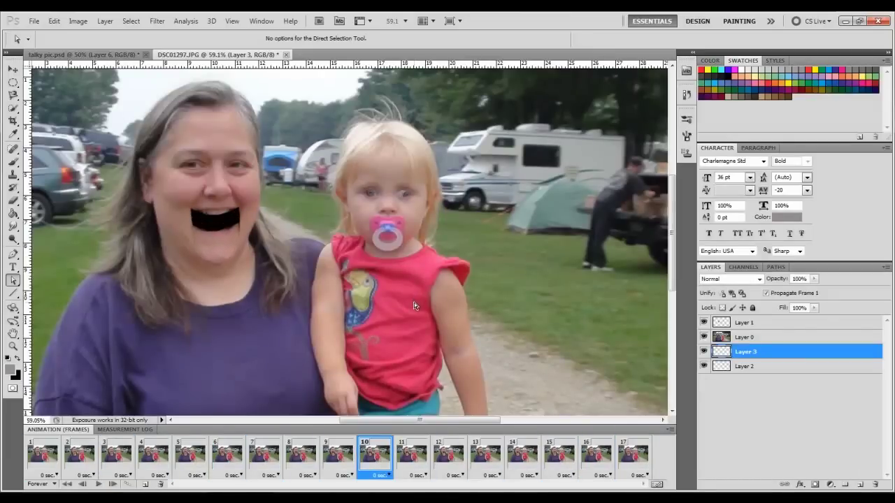
{"action": "left_click", "coordinate": [107, 54]}
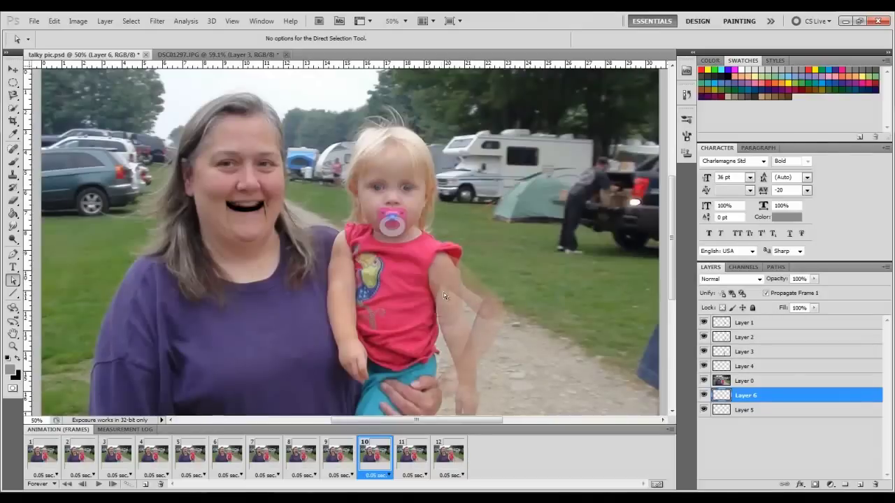
{"action": "left_click", "coordinate": [97, 484]}
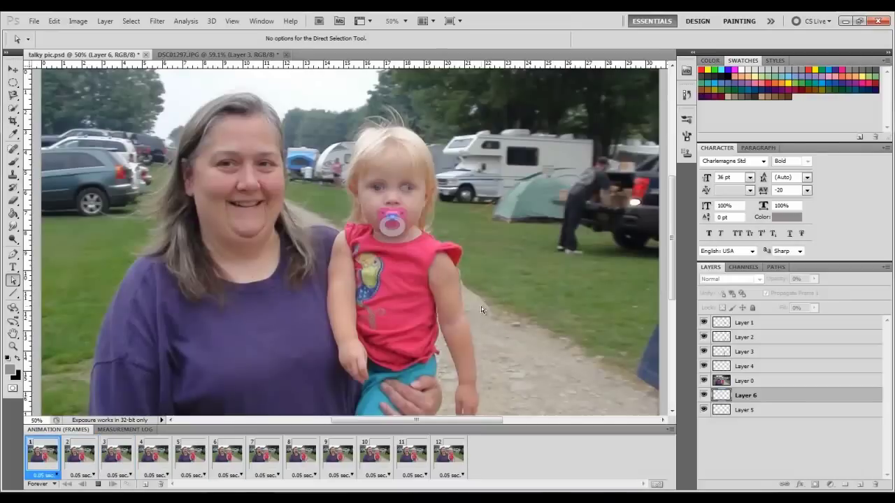
{"action": "key", "text": "space"}
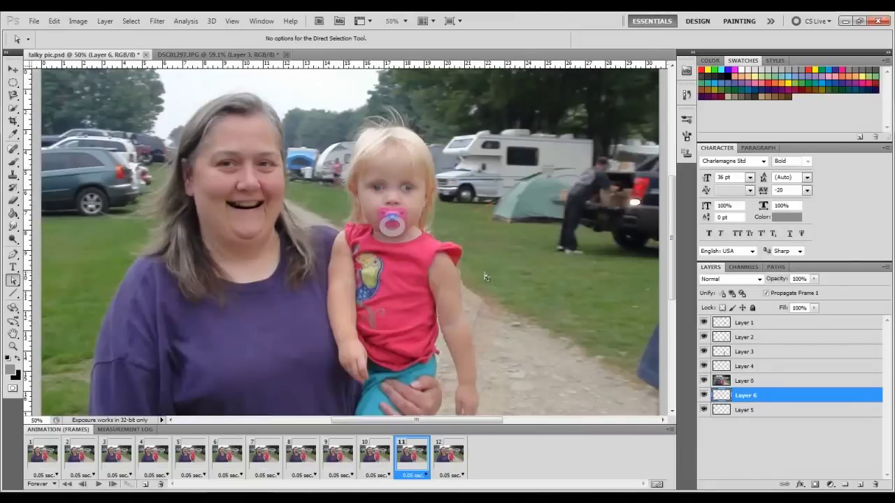
{"action": "left_click", "coordinate": [217, 54]}
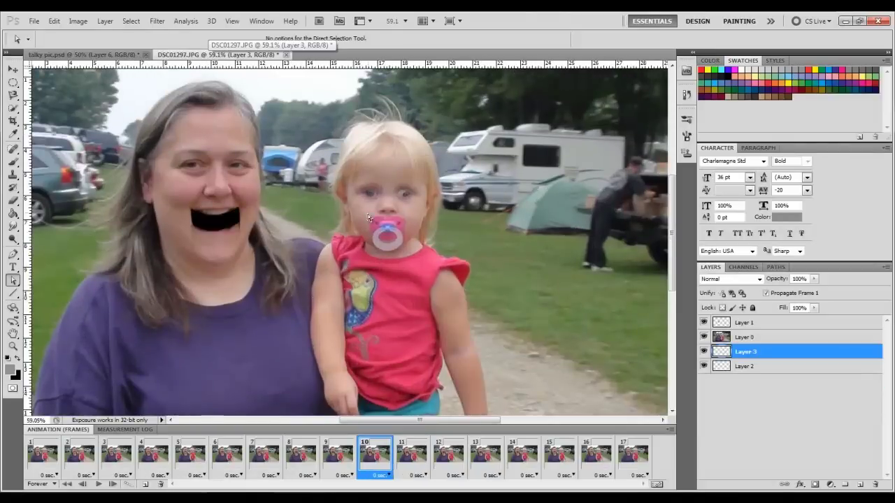
Play and stop the DSC01297 animation, then open File > Export > Render Video.
{"action": "left_click", "coordinate": [98, 484]}
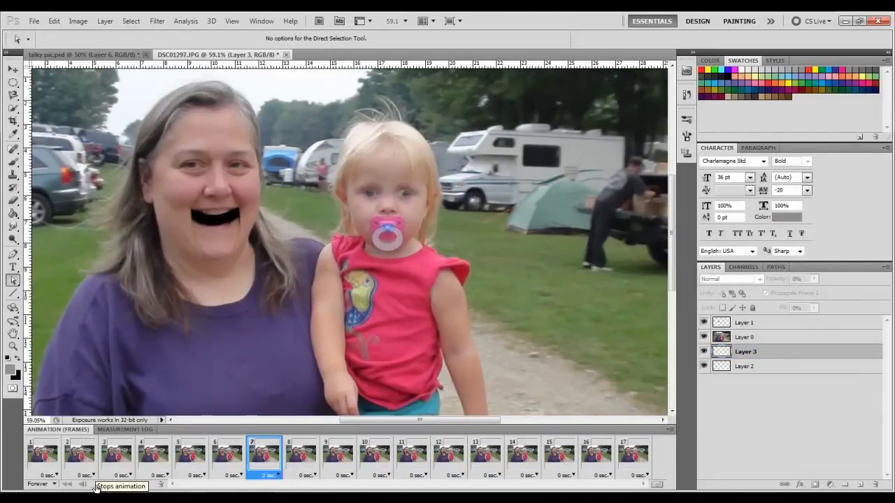
{"action": "left_click", "coordinate": [98, 485]}
{"action": "left_click", "coordinate": [33, 21]}
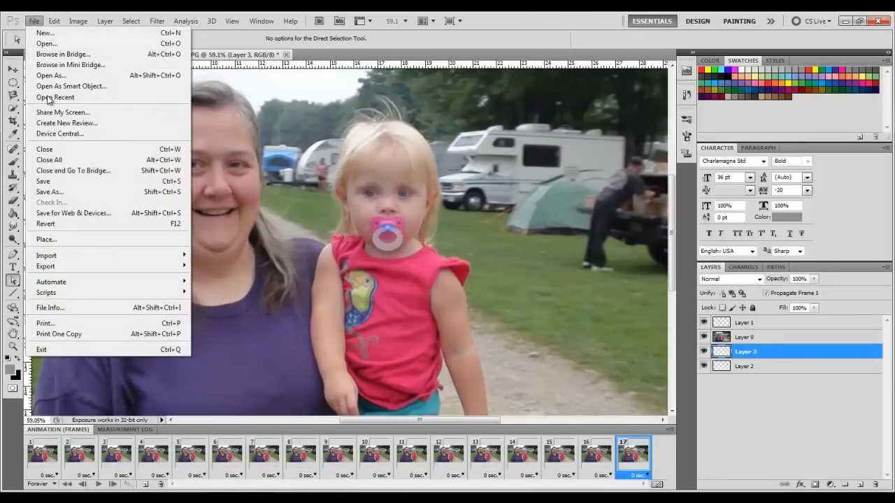
{"action": "mouse_move", "coordinate": [61, 269]}
{"action": "left_click", "coordinate": [224, 285]}
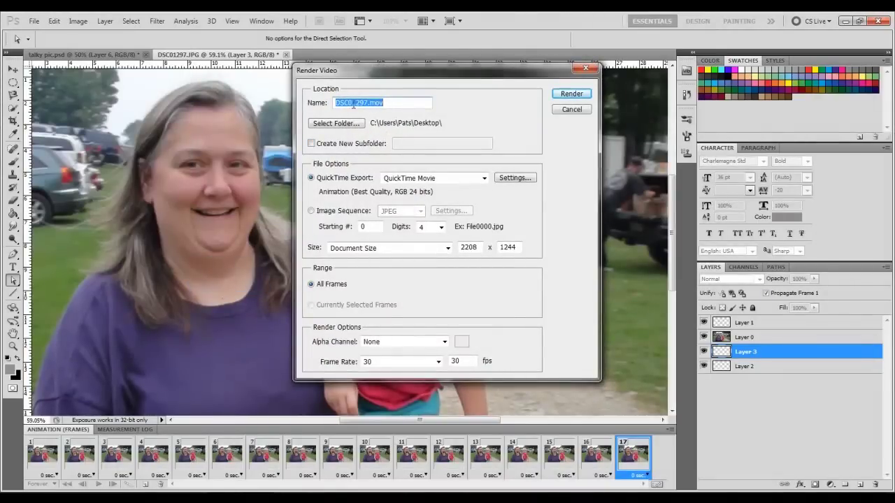
Choose AVI as the QuickTime export format and render all frames to DSC01297.avi at 30 fps.
{"action": "left_click", "coordinate": [311, 210]}
{"action": "left_click", "coordinate": [420, 211]}
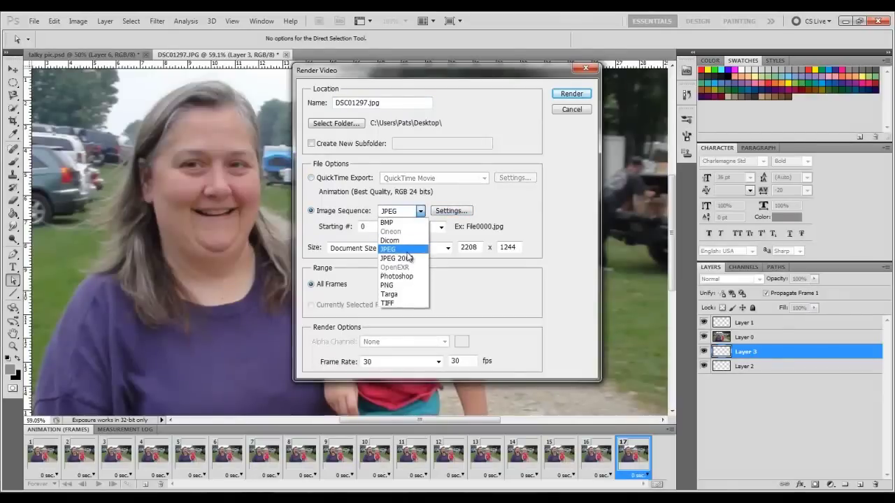
{"action": "left_click", "coordinate": [448, 200]}
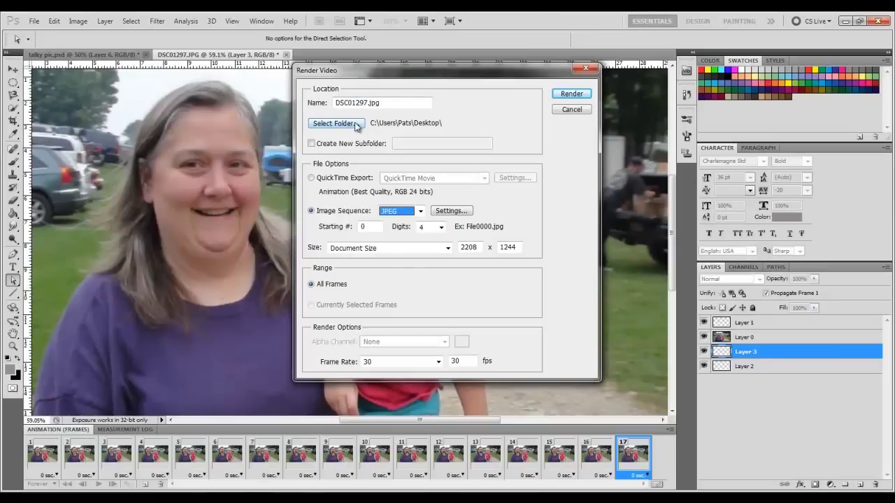
{"action": "left_click", "coordinate": [312, 179]}
{"action": "left_click", "coordinate": [437, 178]}
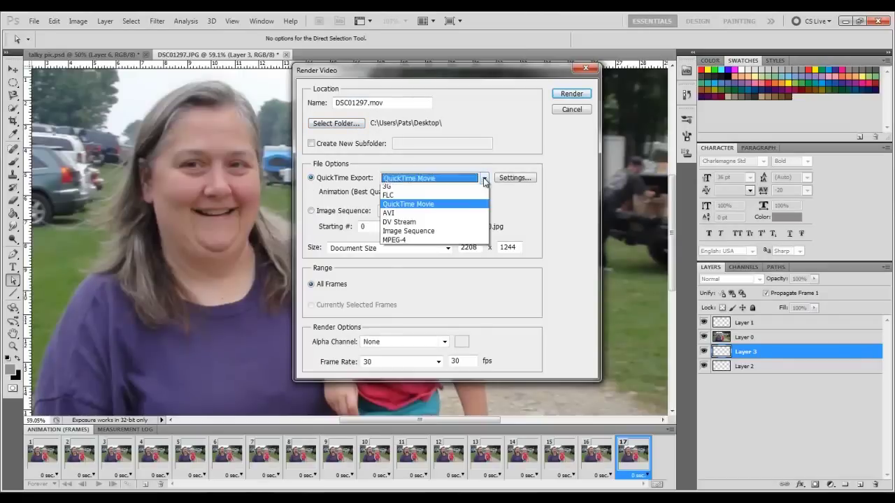
{"action": "left_click", "coordinate": [396, 219]}
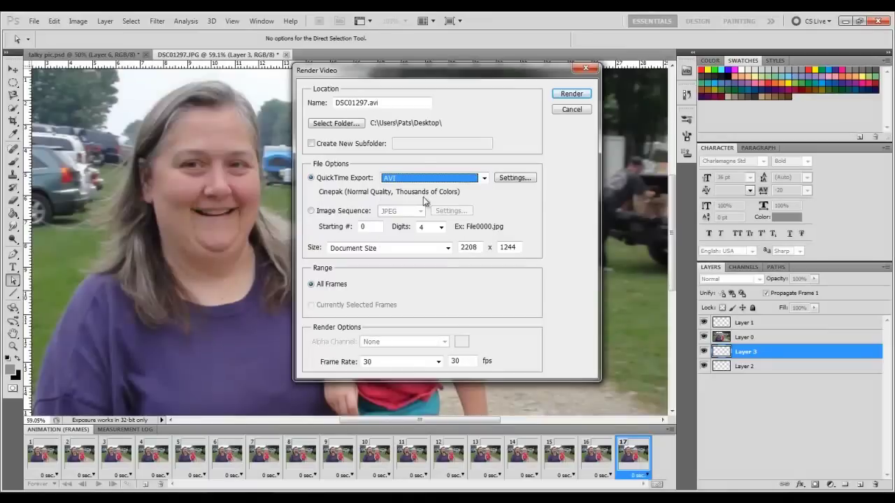
{"action": "left_click", "coordinate": [483, 179]}
{"action": "left_click", "coordinate": [407, 218]}
{"action": "left_click", "coordinate": [571, 95]}
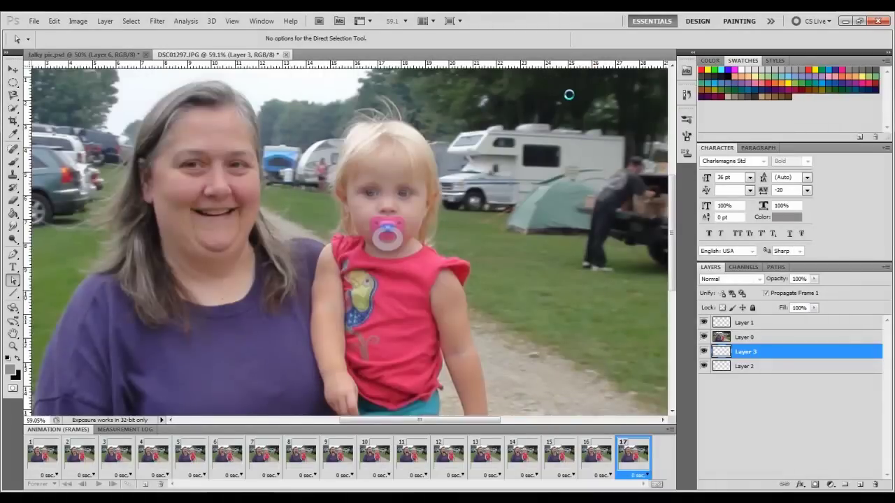
{"action": "left_click", "coordinate": [846, 22]}
{"action": "double_click", "coordinate": [148, 213]}
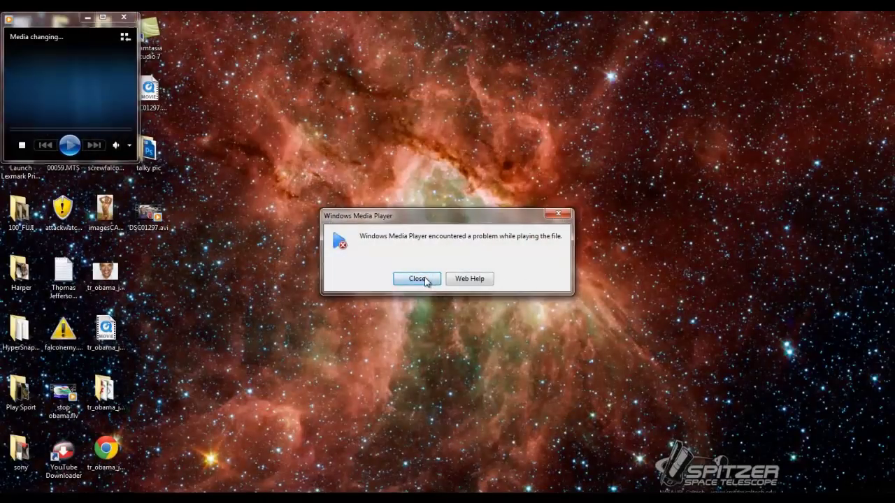
{"action": "left_click", "coordinate": [425, 280]}
{"action": "left_click", "coordinate": [126, 15]}
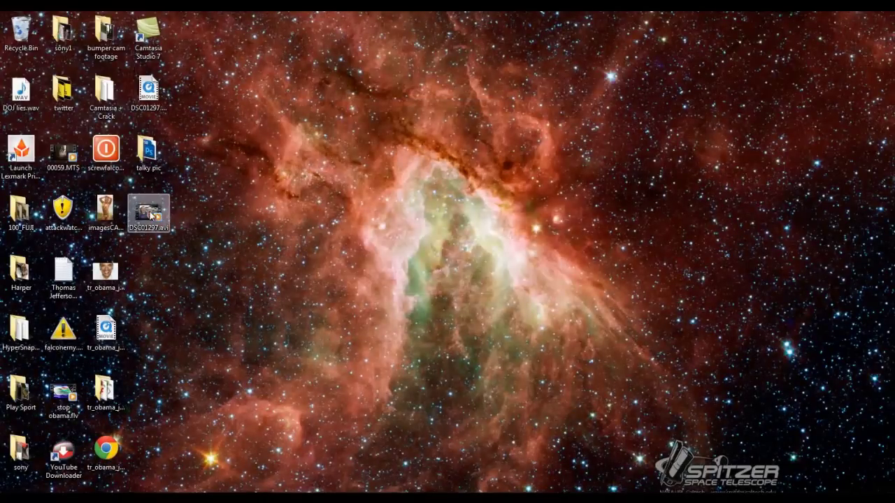
{"action": "right_click", "coordinate": [149, 212]}
{"action": "mouse_move", "coordinate": [182, 269]}
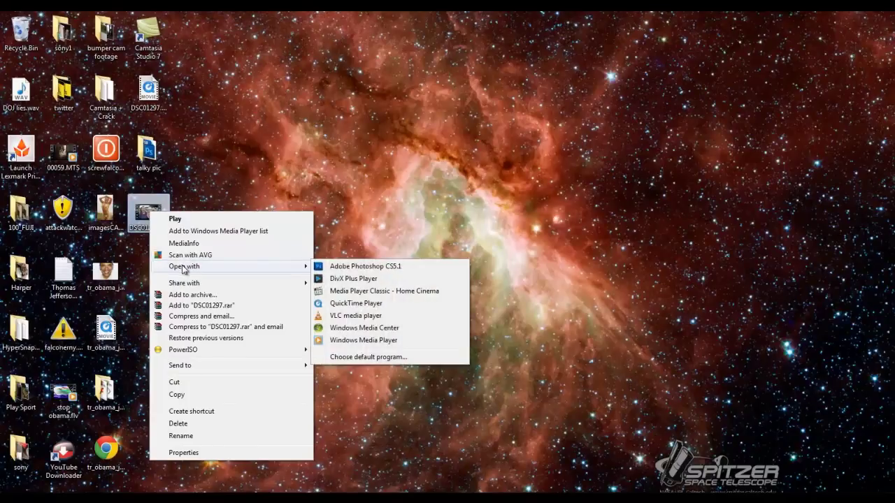
{"action": "left_click", "coordinate": [342, 316]}
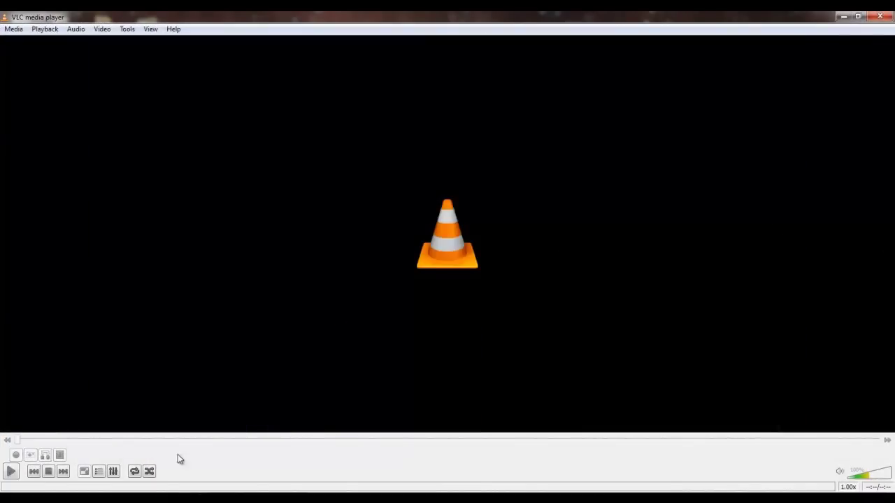
{"action": "left_click", "coordinate": [10, 472]}
{"action": "left_click", "coordinate": [881, 18]}
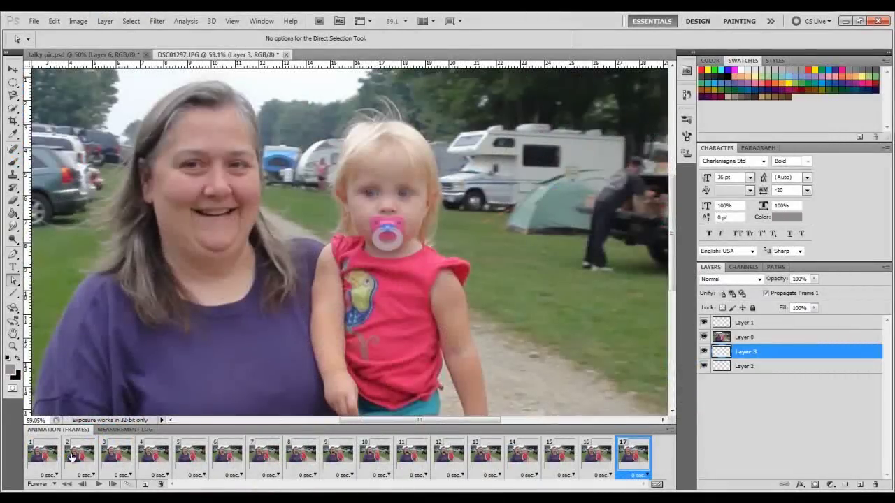
Select all 17 animation frames and open the Render Video dialog.
{"action": "left_click", "coordinate": [43, 463]}
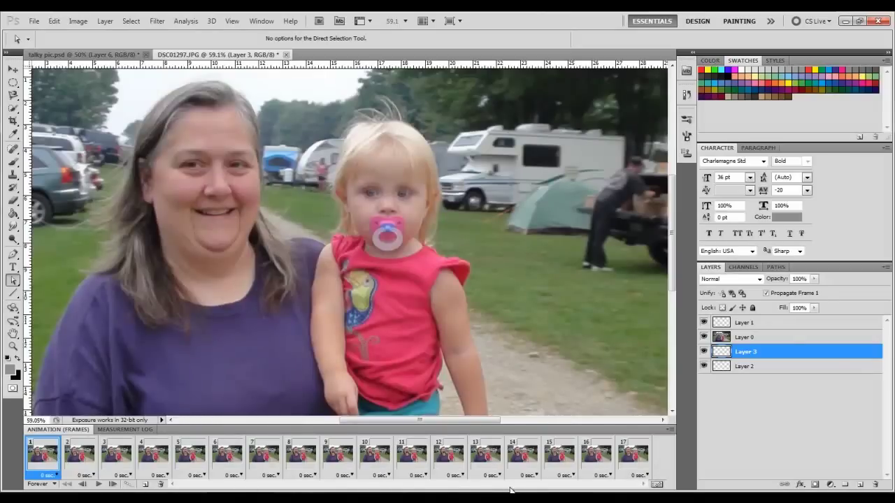
{"action": "left_click", "coordinate": [630, 458], "text": "shift"}
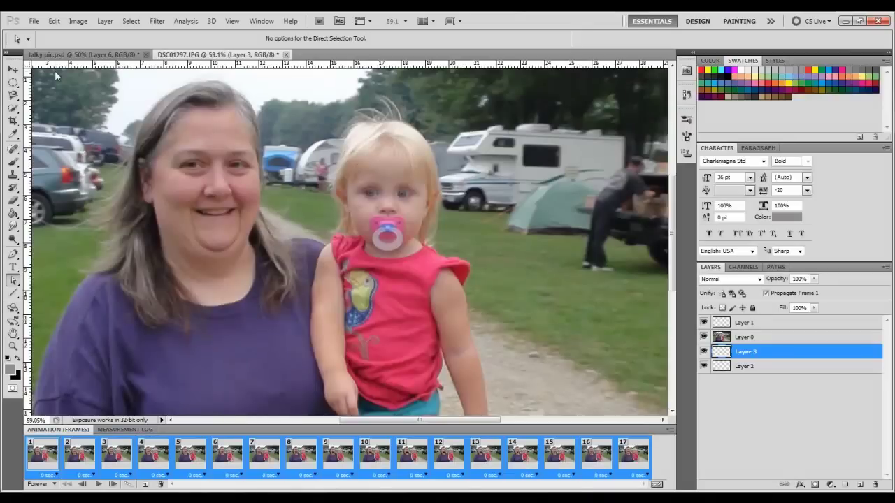
{"action": "left_click", "coordinate": [33, 21]}
{"action": "mouse_move", "coordinate": [47, 268]}
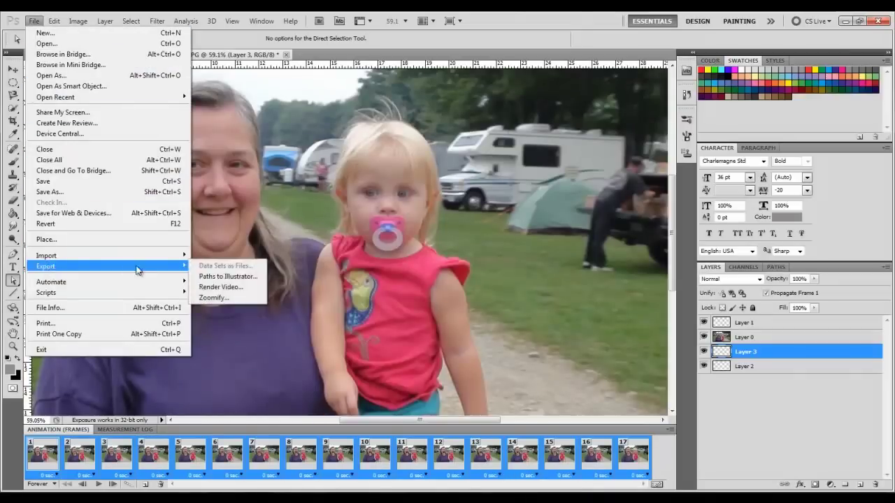
{"action": "left_click", "coordinate": [211, 283]}
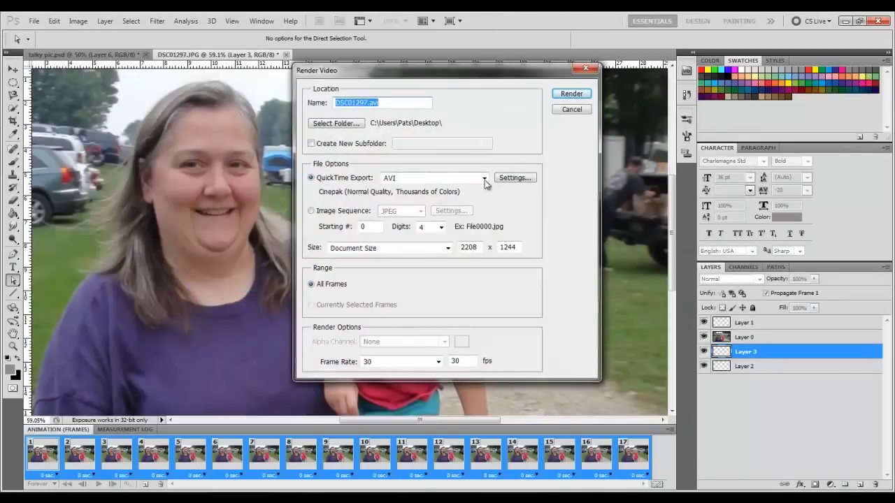
Render as QuickTime Movie to DSC01297.mov, replacing the older file, then minimize Photoshop.
{"action": "left_click", "coordinate": [484, 178]}
{"action": "left_click", "coordinate": [440, 207]}
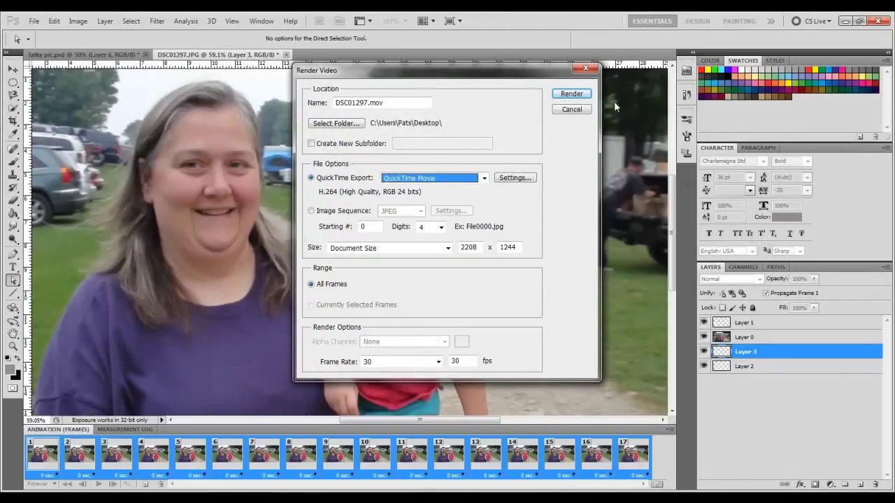
{"action": "left_click", "coordinate": [565, 94]}
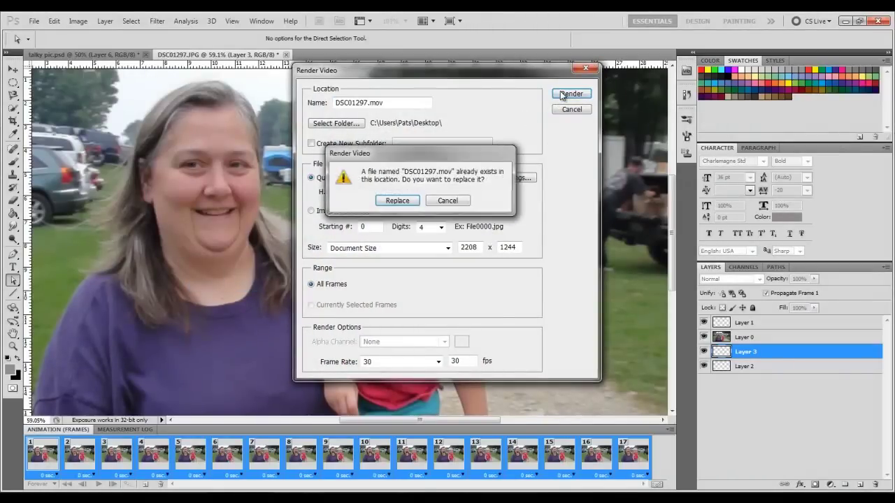
{"action": "left_click", "coordinate": [396, 201]}
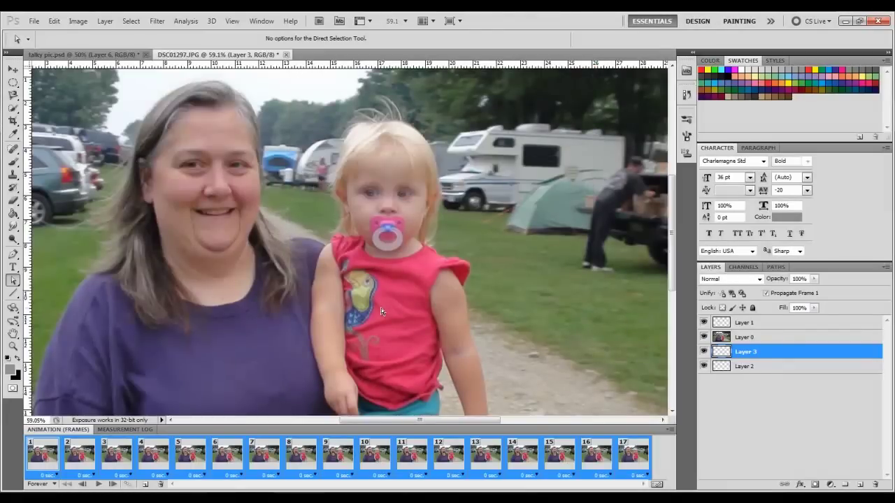
{"action": "left_click", "coordinate": [845, 19]}
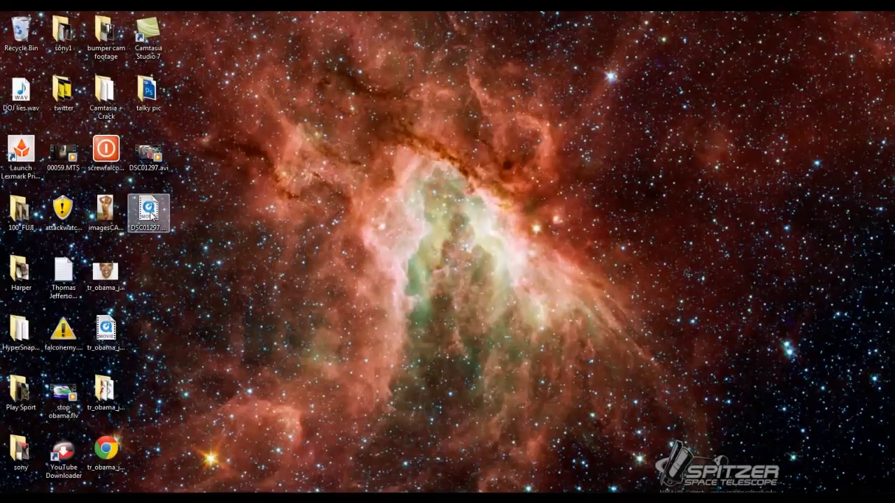
Open DSC01297.mov from the desktop, play it seven times to watch the mouth, then close the player.
{"action": "left_click", "coordinate": [151, 216]}
{"action": "double_click", "coordinate": [151, 215]}
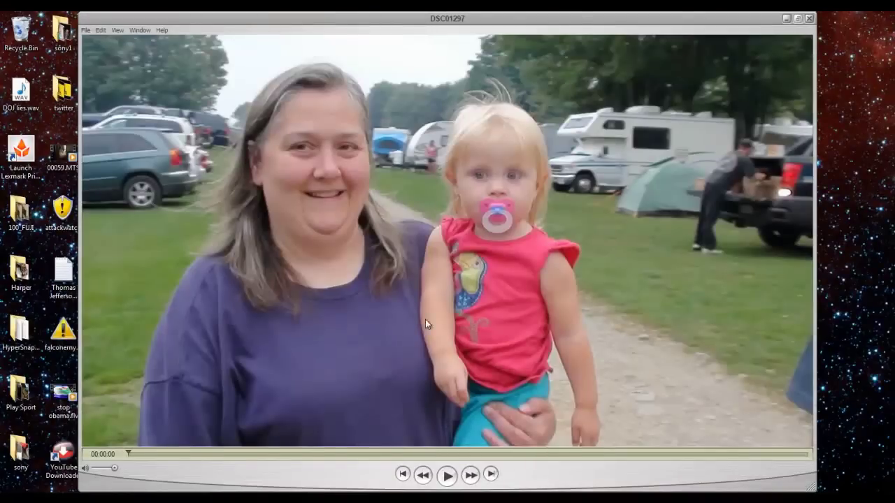
{"action": "left_click", "coordinate": [448, 476]}
{"action": "left_click", "coordinate": [446, 476]}
{"action": "left_click", "coordinate": [448, 476]}
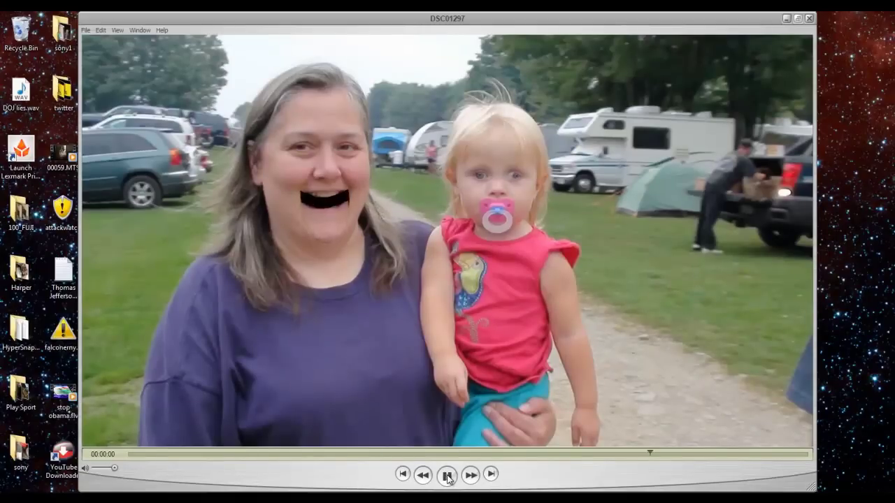
{"action": "left_click", "coordinate": [448, 476]}
{"action": "left_click", "coordinate": [448, 476]}
{"action": "left_click", "coordinate": [448, 476]}
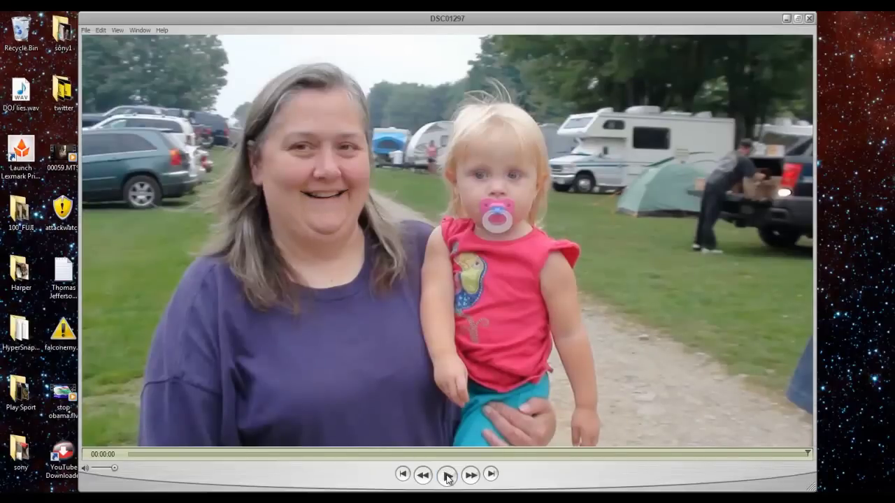
{"action": "left_click", "coordinate": [447, 477]}
{"action": "left_click", "coordinate": [810, 19]}
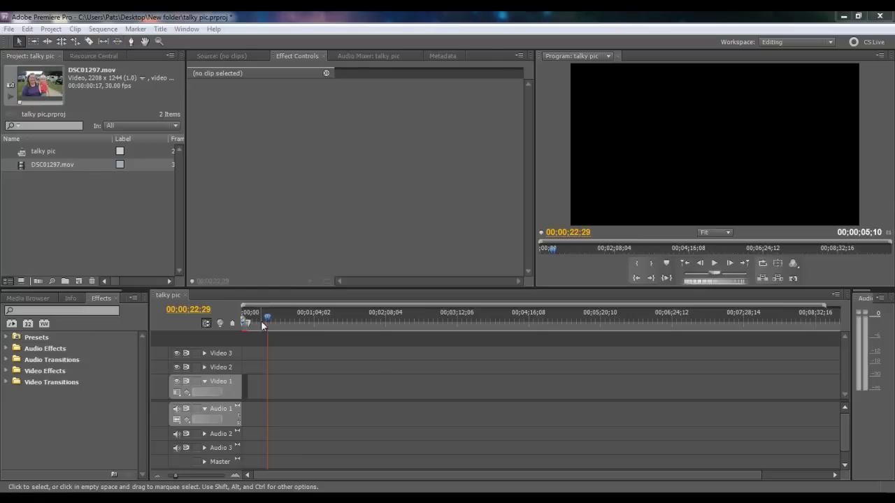
Preview the sequence from 0, then drop two more DSC01297.mov copies onto Video 1.
{"action": "left_click_drag", "start_coordinate": [268, 320], "coordinate": [245, 321]}
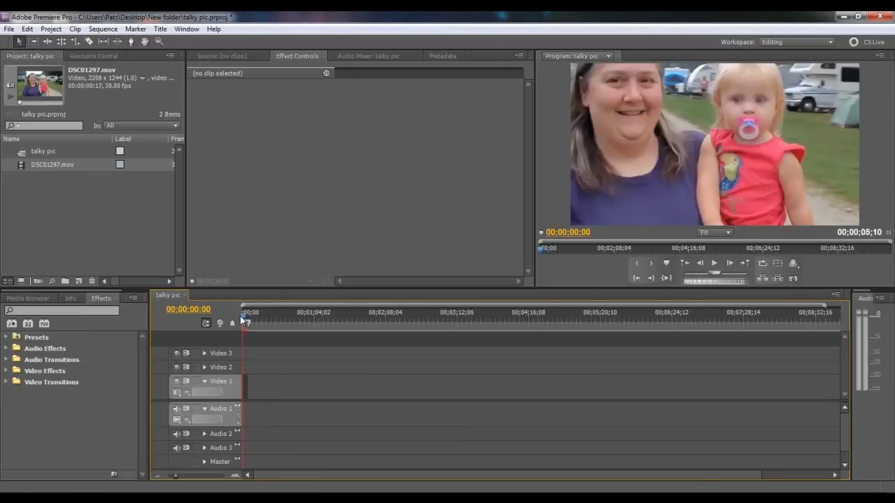
{"action": "key", "text": "space"}
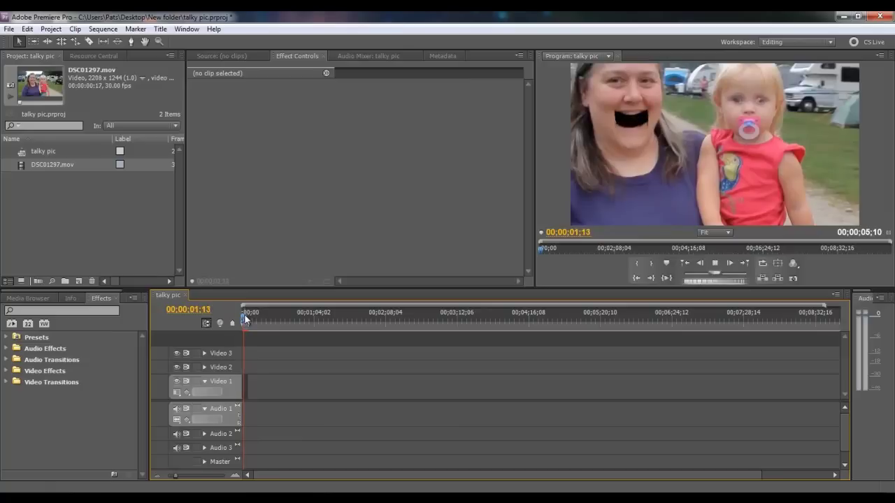
{"action": "key", "text": "space"}
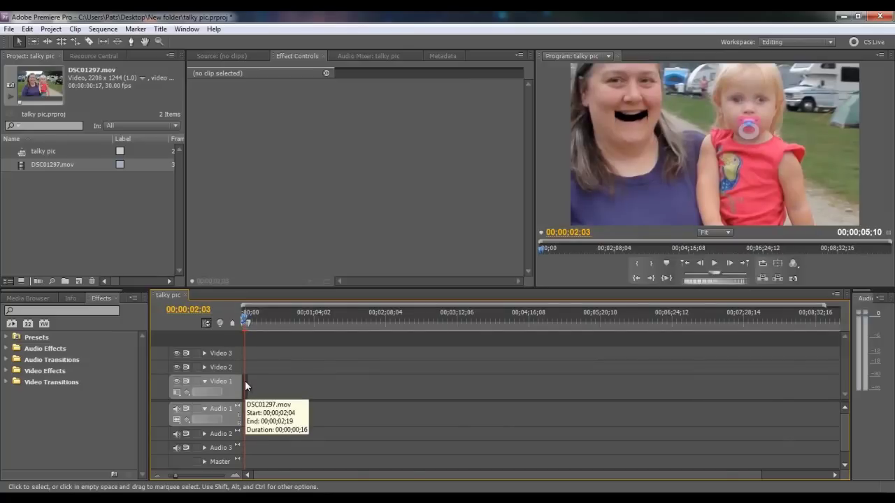
{"action": "key", "text": "space"}
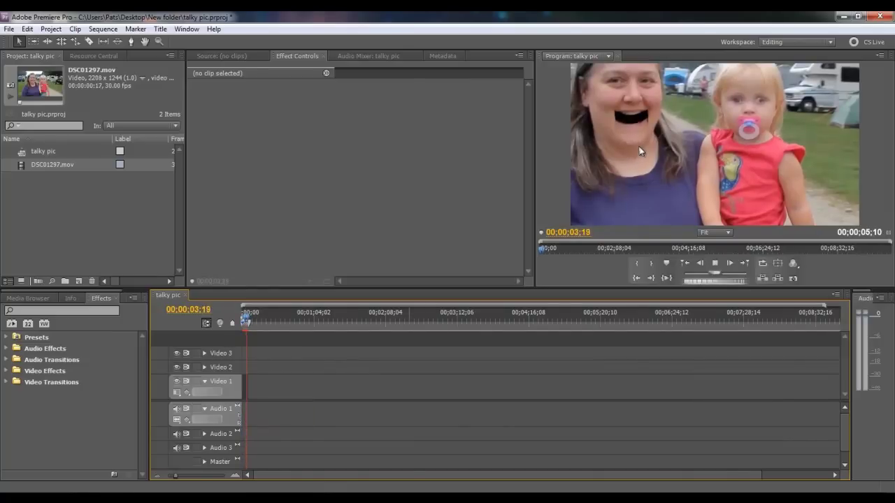
{"action": "left_click_drag", "start_coordinate": [247, 321], "coordinate": [304, 322]}
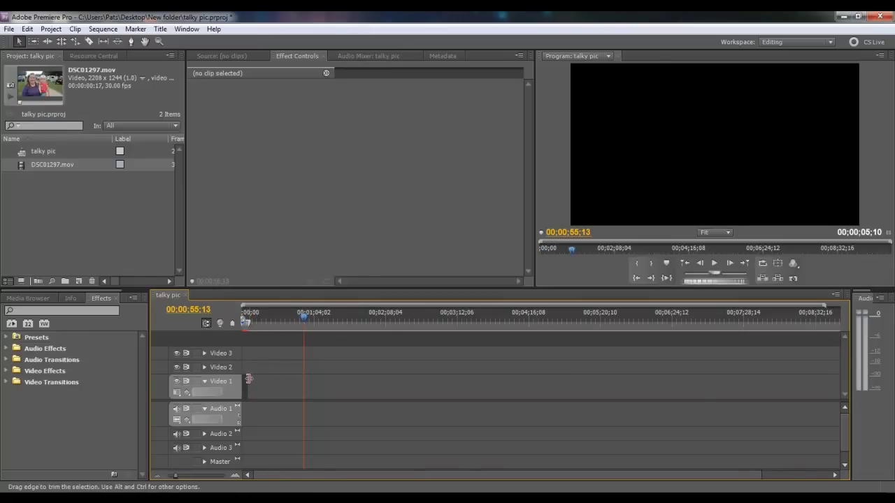
{"action": "left_click_drag", "start_coordinate": [22, 166], "coordinate": [271, 392]}
{"action": "left_click_drag", "start_coordinate": [21, 166], "coordinate": [297, 385]}
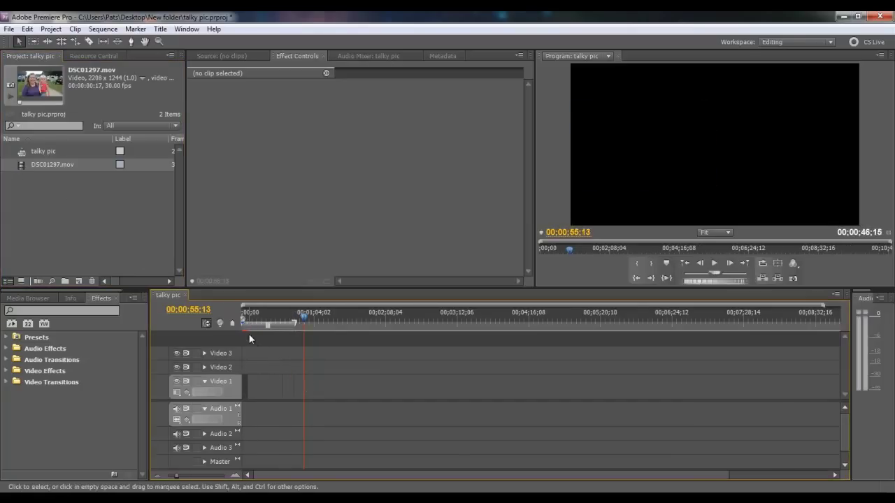
Ripple-delete the Video 1 gap, add another DSC01297.mov copy, and ripple-delete again to 37;17.
{"action": "right_click", "coordinate": [289, 388]}
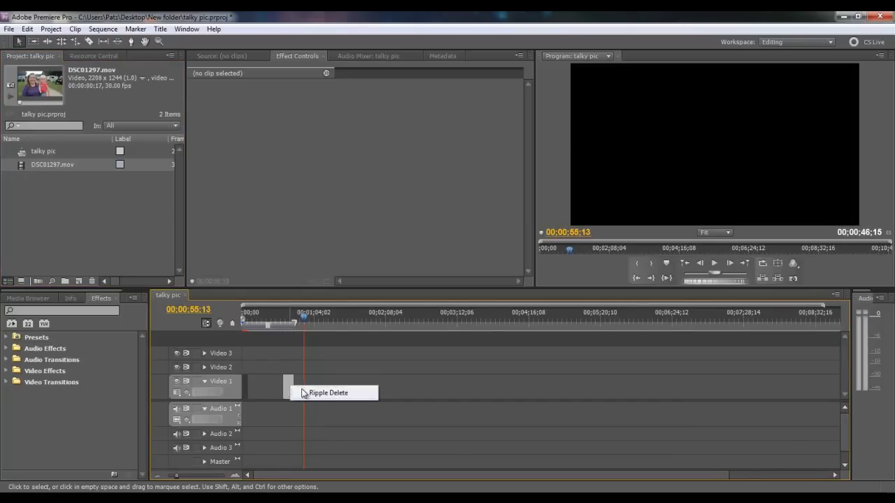
{"action": "left_click", "coordinate": [305, 393]}
{"action": "left_click_drag", "start_coordinate": [116, 219], "coordinate": [296, 380]}
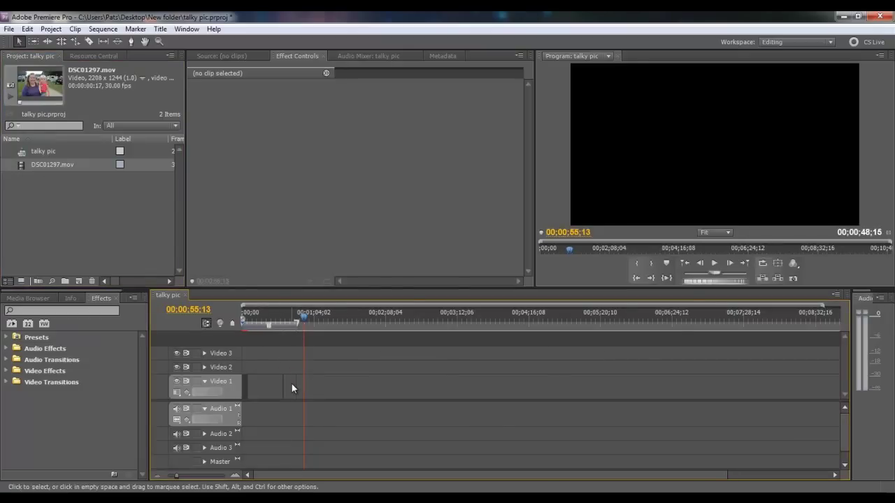
{"action": "right_click", "coordinate": [292, 388]}
{"action": "left_click", "coordinate": [301, 393]}
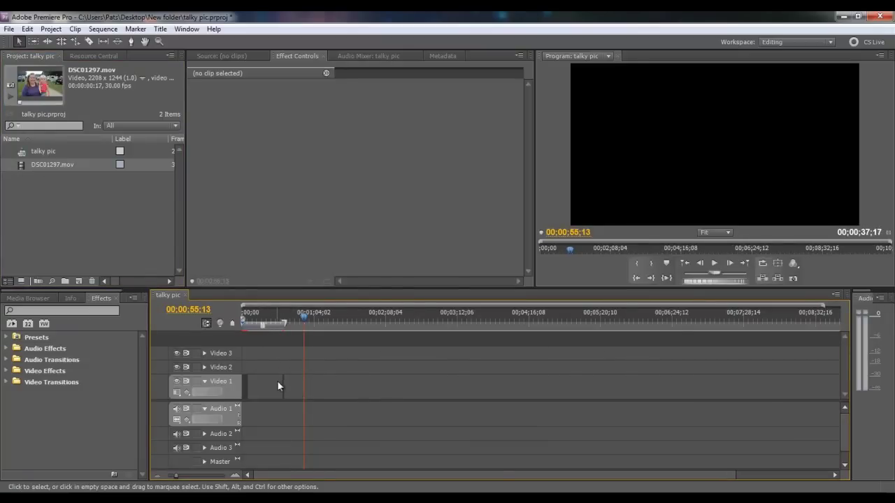
{"action": "left_click_drag", "start_coordinate": [294, 371], "coordinate": [277, 405]}
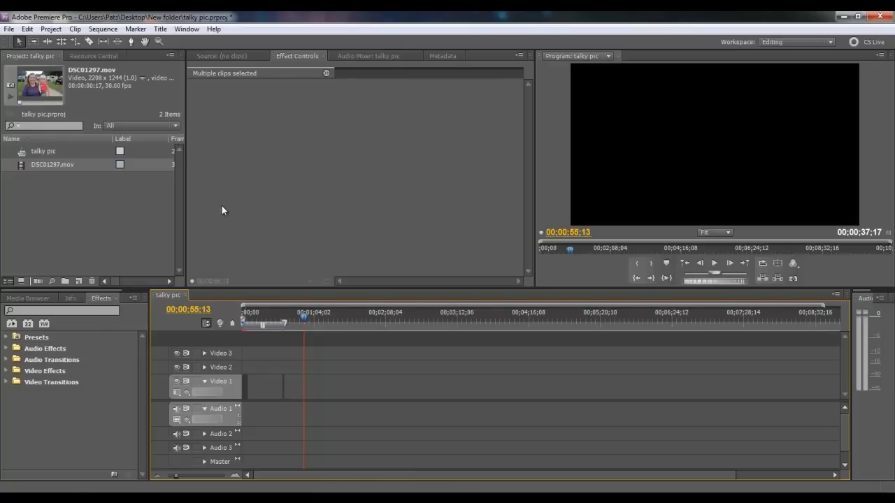
Ripple-delete the remaining Video 1 gaps until the sequence runs 00;00;11;22.
{"action": "key", "text": "End"}
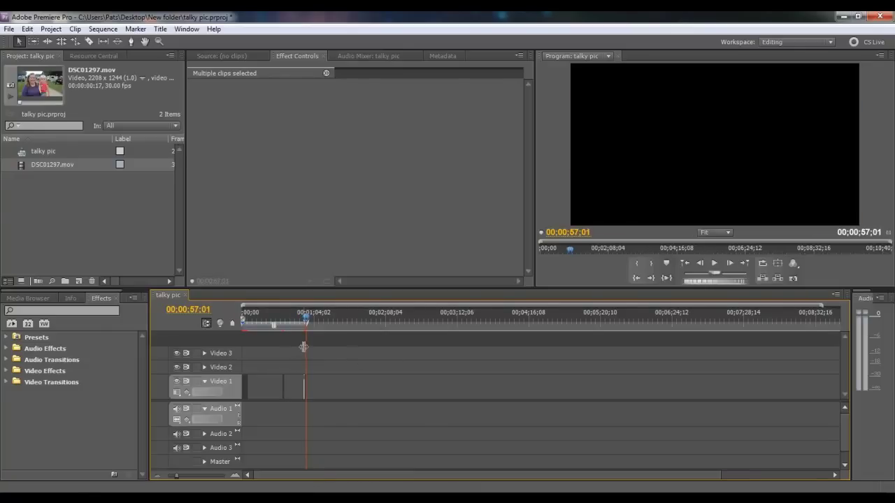
{"action": "right_click", "coordinate": [292, 381]}
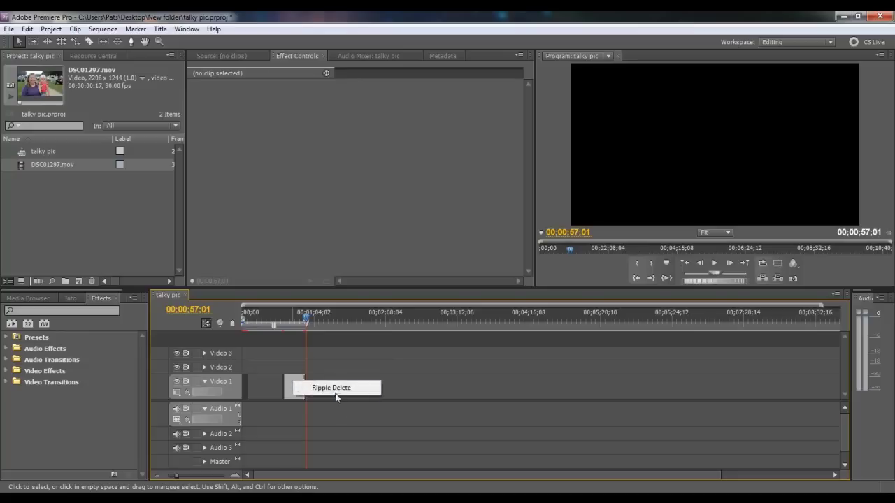
{"action": "left_click", "coordinate": [330, 388]}
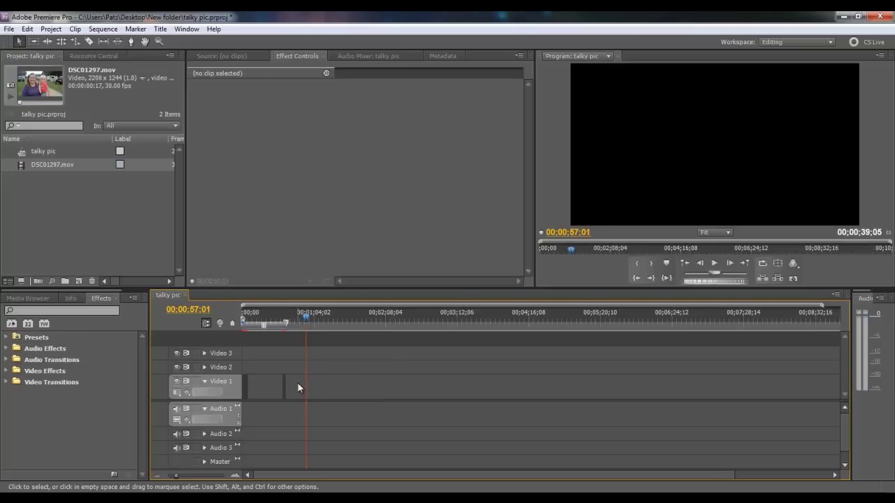
{"action": "key", "text": "ctrl+z"}
{"action": "right_click", "coordinate": [294, 384]}
{"action": "left_click", "coordinate": [300, 388]}
{"action": "key", "text": "ctrl+z"}
{"action": "right_click", "coordinate": [295, 387]}
{"action": "left_click", "coordinate": [329, 397]}
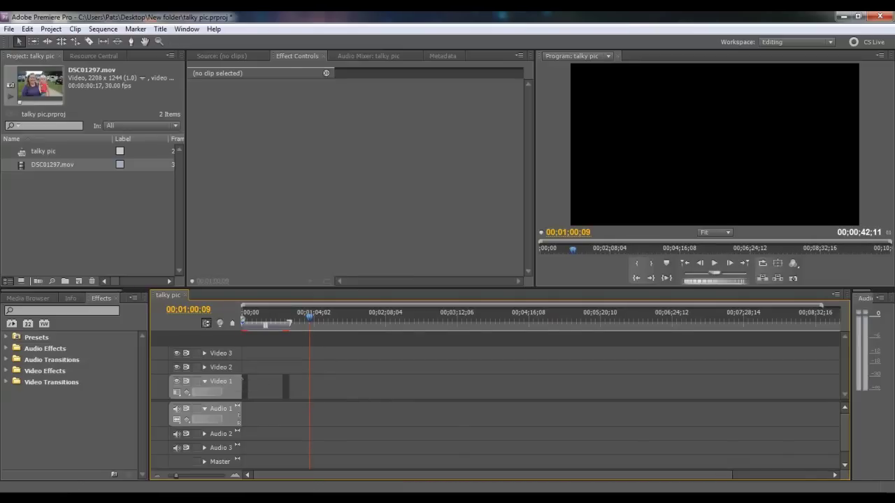
{"action": "right_click", "coordinate": [260, 389]}
{"action": "left_click", "coordinate": [279, 396]}
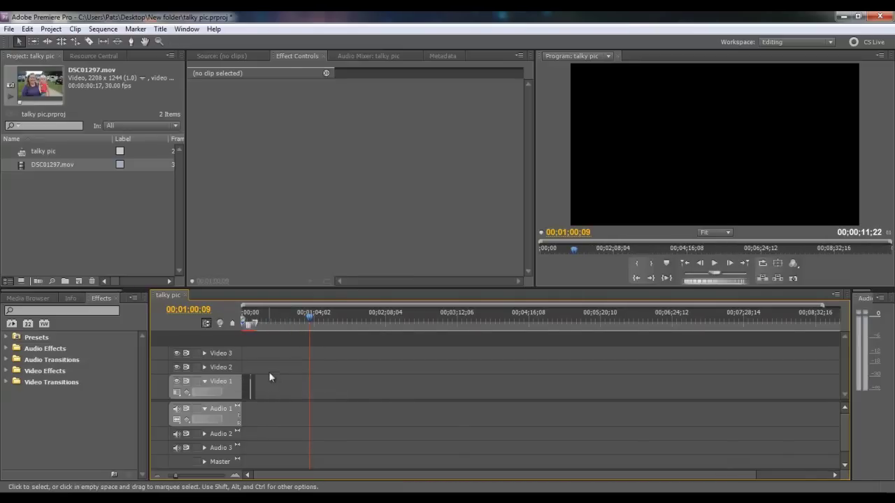
Apply Scale to Frame Size to the Video 1 clip and play the sequence from the start.
{"action": "left_click", "coordinate": [248, 388]}
{"action": "right_click", "coordinate": [247, 395]}
{"action": "left_click", "coordinate": [294, 300]}
{"action": "left_click_drag", "start_coordinate": [308, 315], "coordinate": [244, 320]}
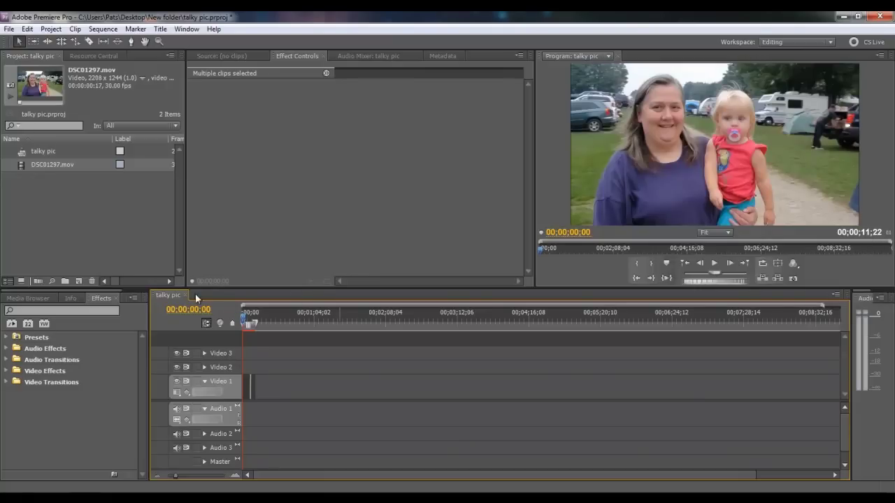
{"action": "left_click", "coordinate": [714, 263]}
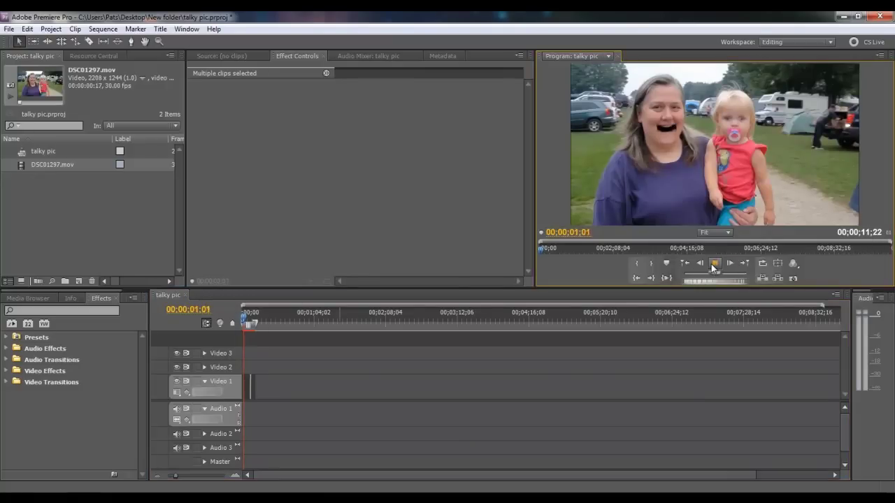